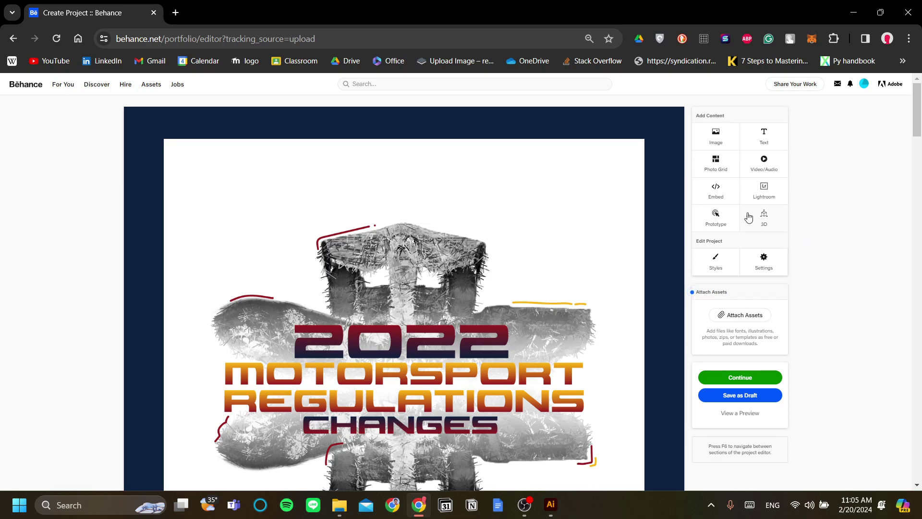
# Step: Scroll through the project and briefly bring up the Illustrator artwork
pyautogui.scroll(-5, 516, 209)
pyautogui.scroll(5, 516, 208)
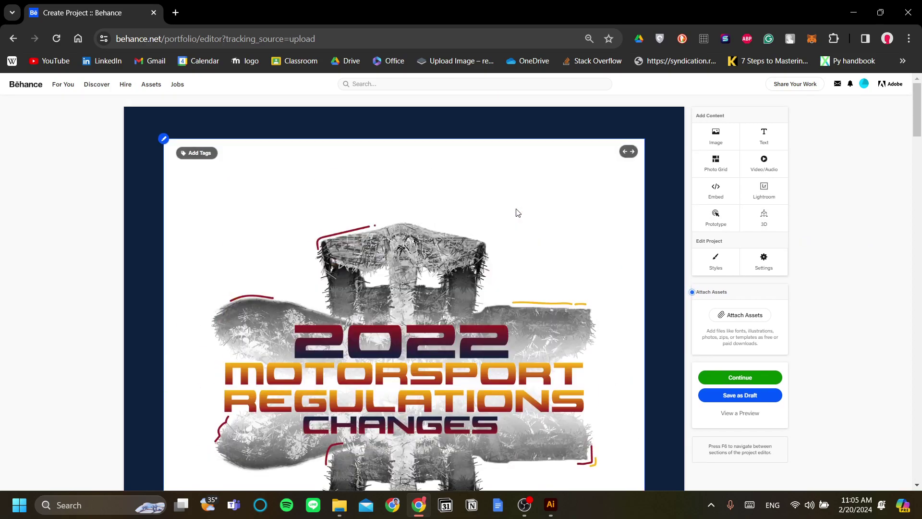
pyautogui.scroll(-8, 665, 211)
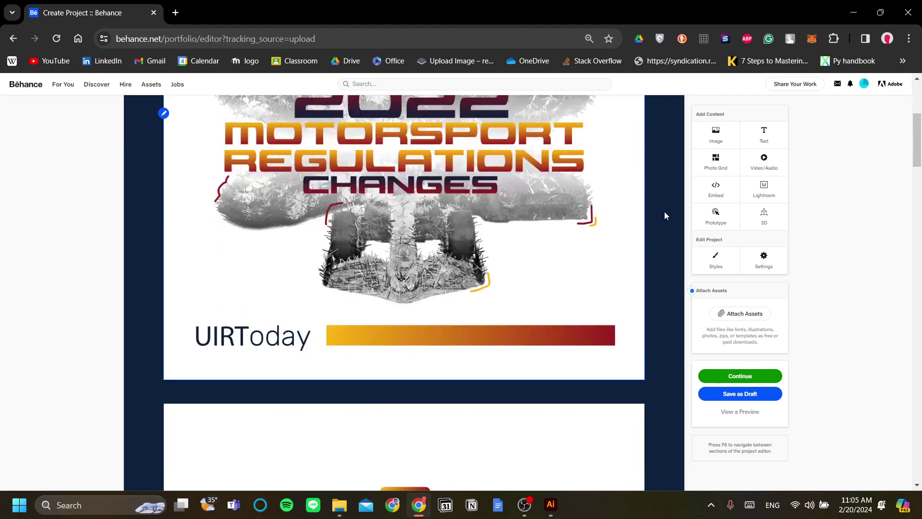
pyautogui.scroll(-4, 660, 214)
pyautogui.scroll(-10, 660, 215)
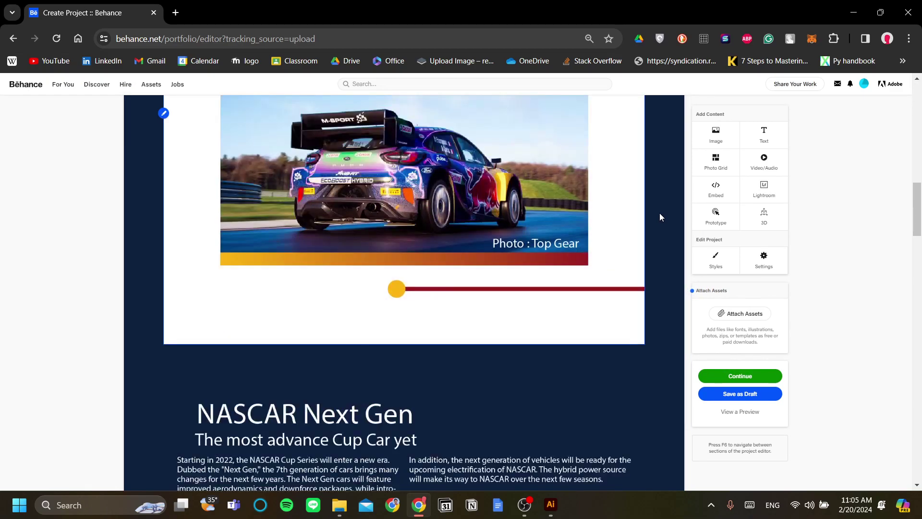
pyautogui.scroll(-8, 654, 238)
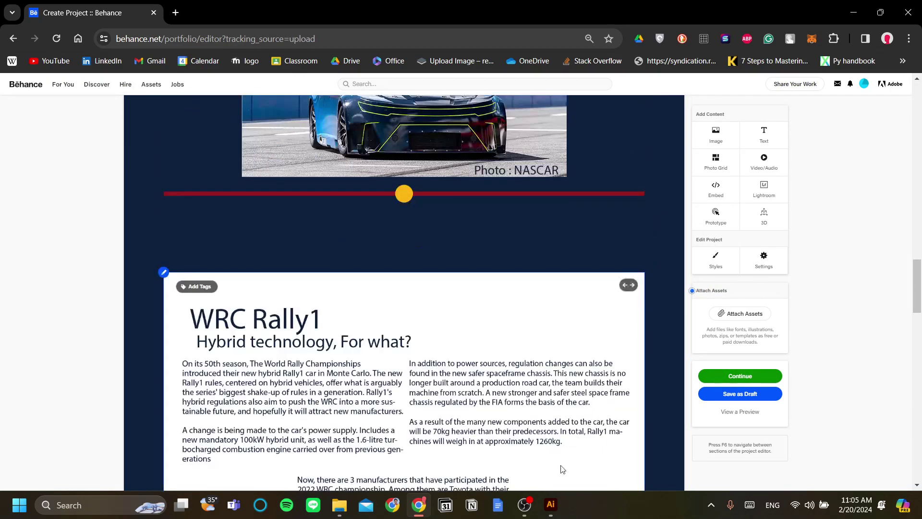
pyautogui.click(551, 505)
pyautogui.click(551, 505)
# Step: Go to the Behance home feed, saving the unsaved project changes on the way out
pyautogui.scroll(-1, 670, 310)
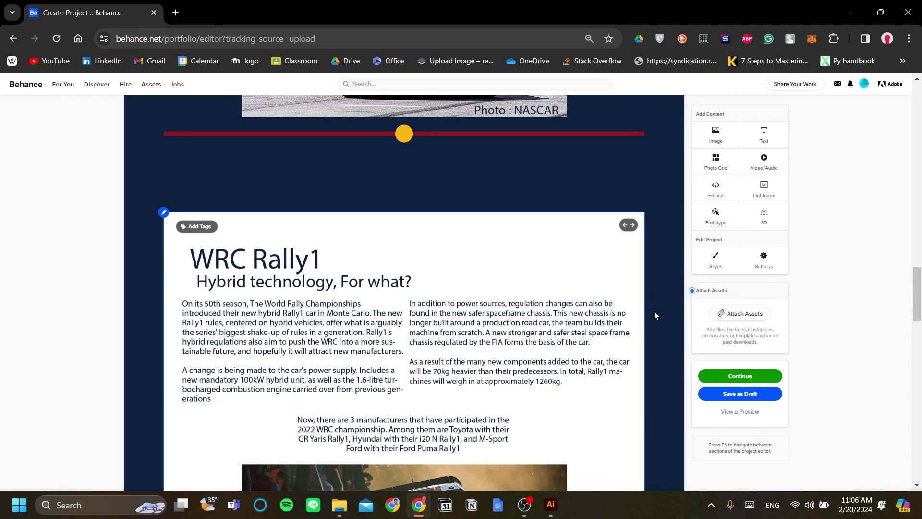
pyautogui.scroll(-6, 656, 312)
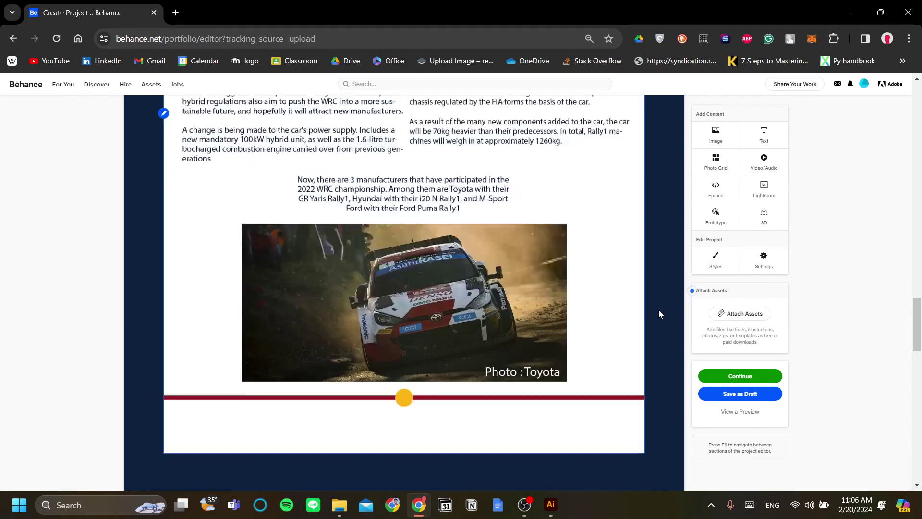
pyautogui.scroll(-12, 659, 314)
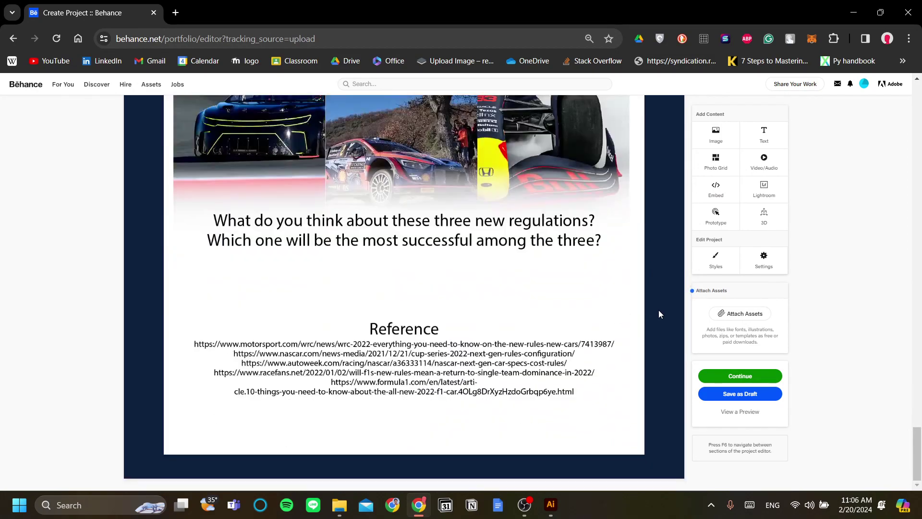
pyautogui.scroll(4, 658, 310)
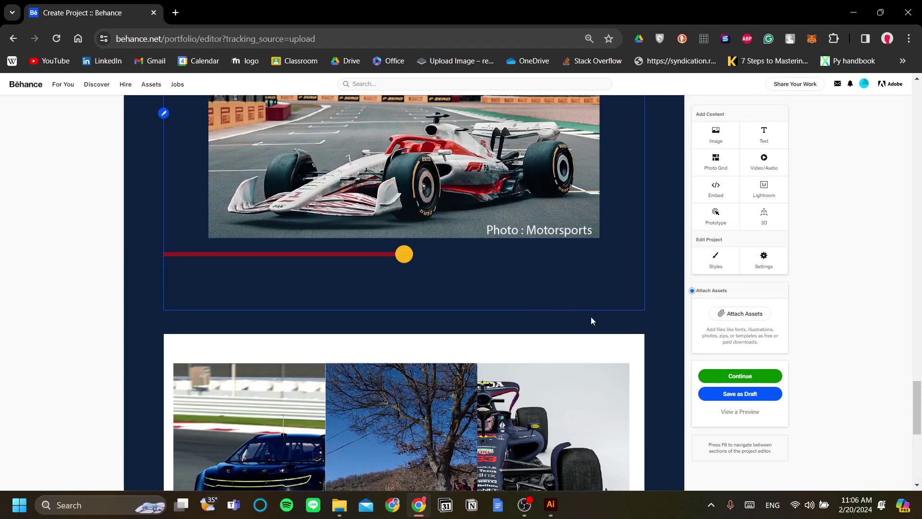
pyautogui.scroll(8, 591, 317)
pyautogui.scroll(15, 606, 330)
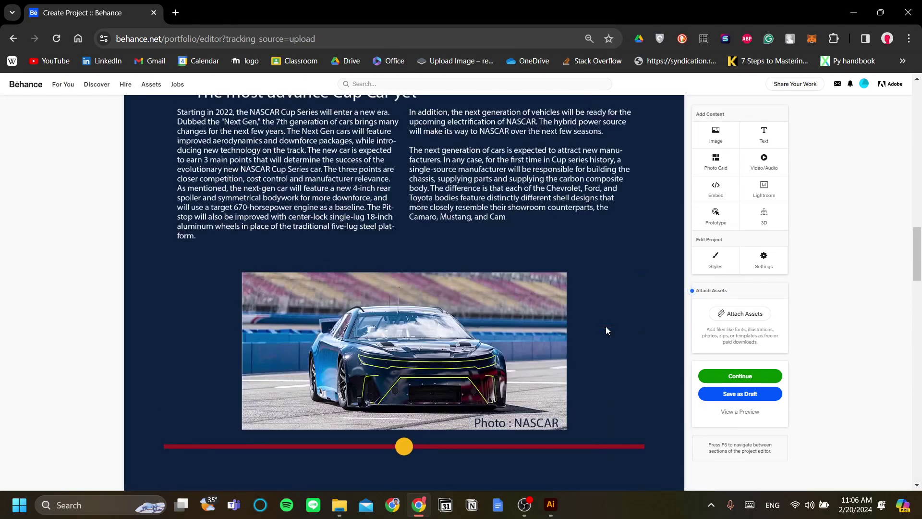
pyautogui.scroll(10, 606, 330)
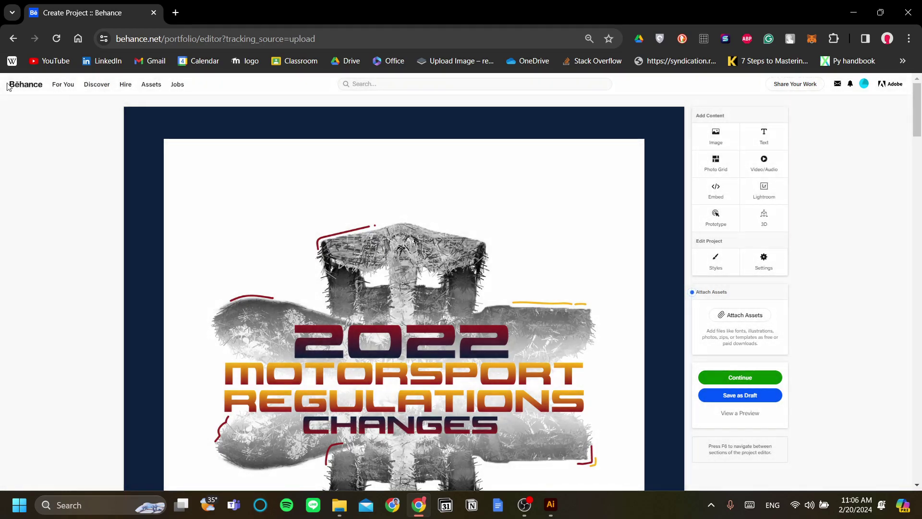
pyautogui.click(8, 85)
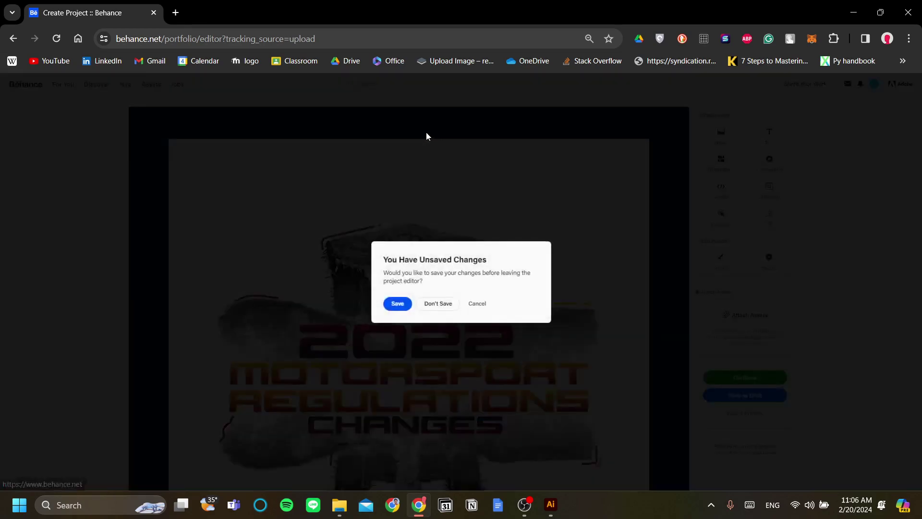
pyautogui.click(399, 304)
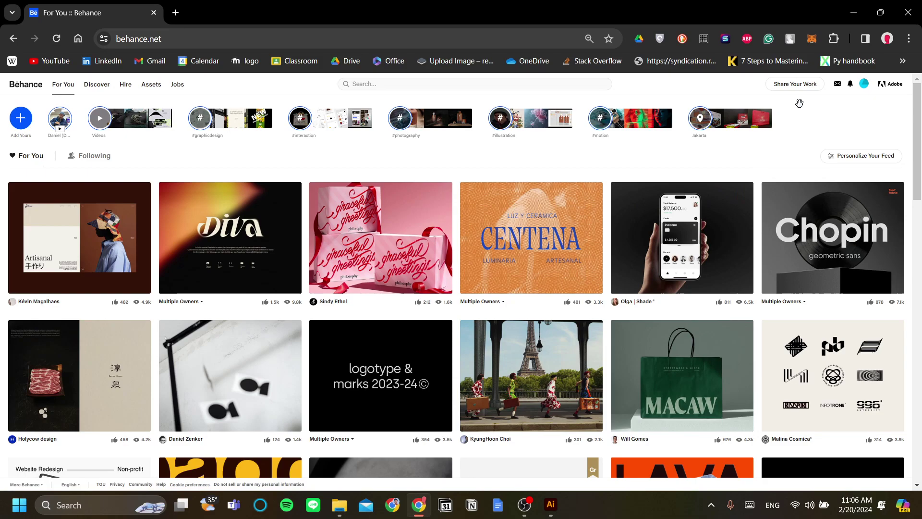
# Step: Open the Share Your Work menu in the top bar
pyautogui.click(799, 87)
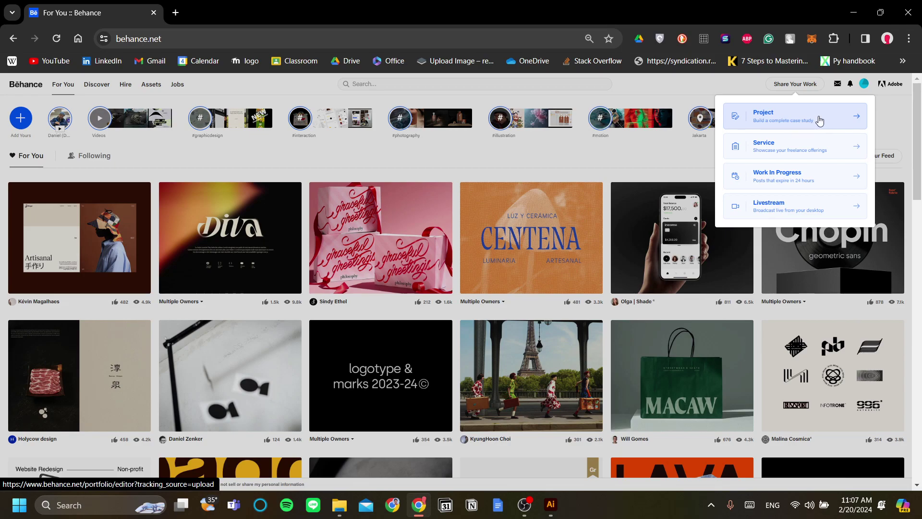
# Step: Start a new Project from the Share Your Work menu
pyautogui.click(790, 120)
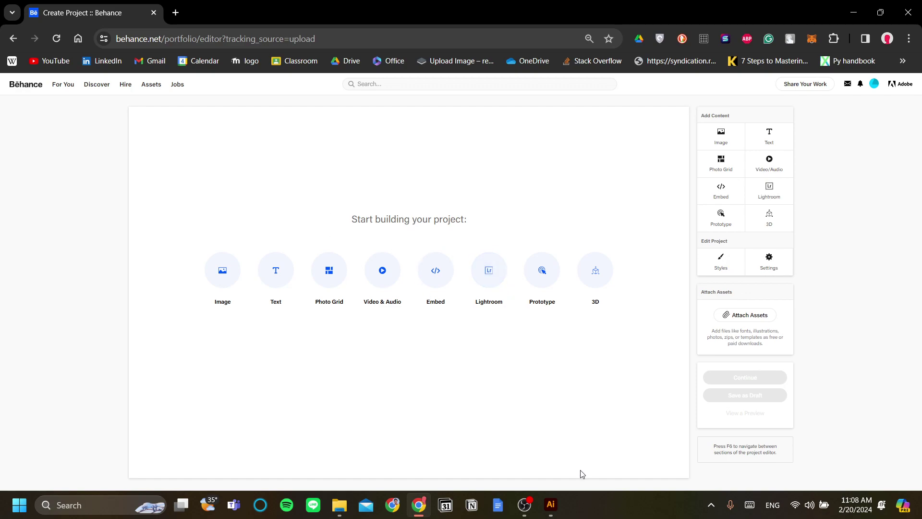
pyautogui.moveTo(557, 507)
# Step: Drag the six yaris PNG images from the 'square' folder into the new project
pyautogui.moveTo(340, 504)
pyautogui.click(362, 459)
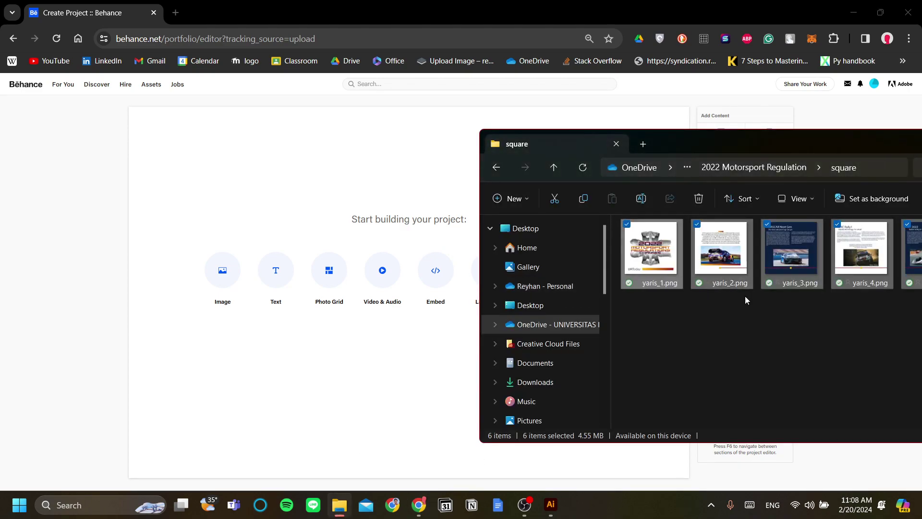
pyautogui.moveTo(670, 249); pyautogui.dragTo(380, 222)
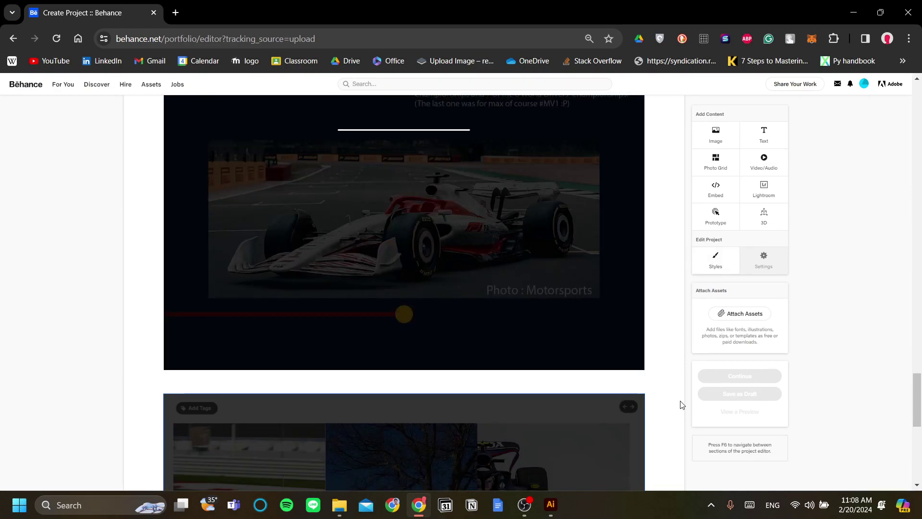
# Step: Eyedrop the artwork's dark navy, 17203C, as the project background colour in Styles
pyautogui.scroll(8, 663, 395)
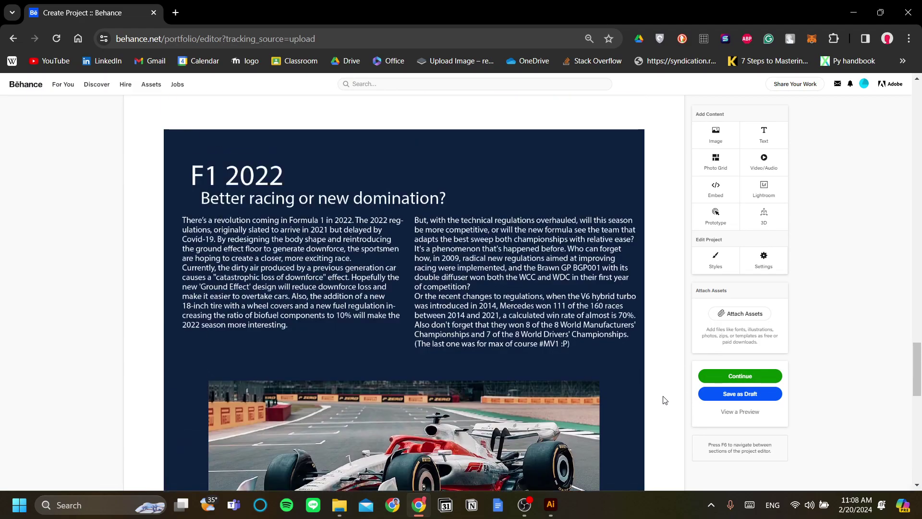
pyautogui.scroll(-3, 665, 400)
pyautogui.scroll(10, 664, 400)
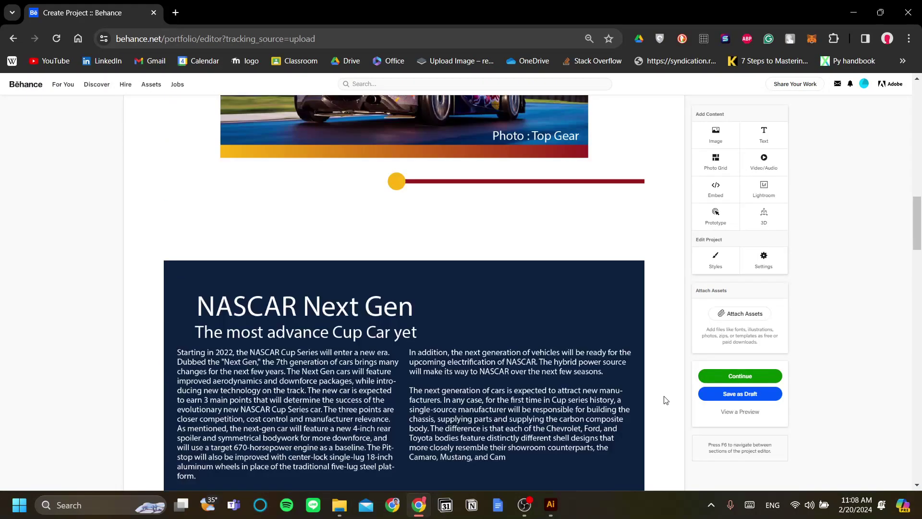
pyautogui.scroll(6, 666, 400)
pyautogui.scroll(-6, 665, 400)
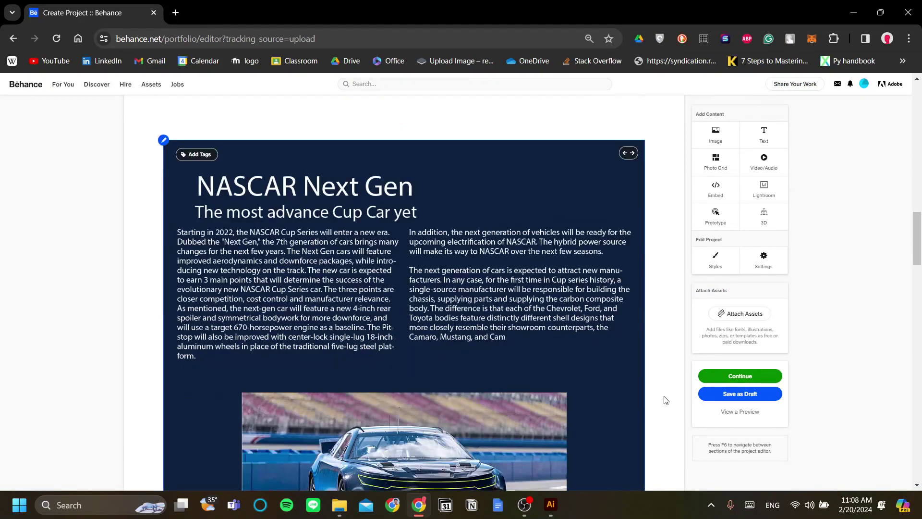
pyautogui.scroll(-6, 666, 400)
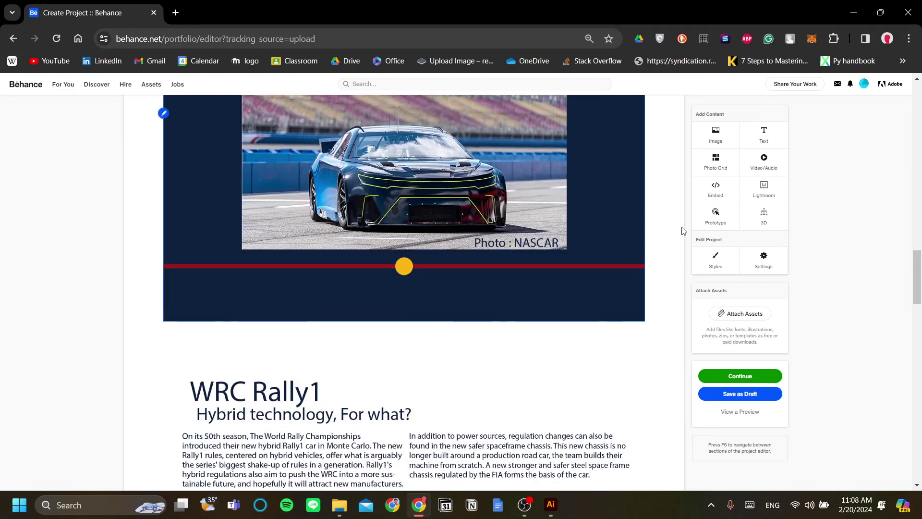
pyautogui.scroll(20, 637, 350)
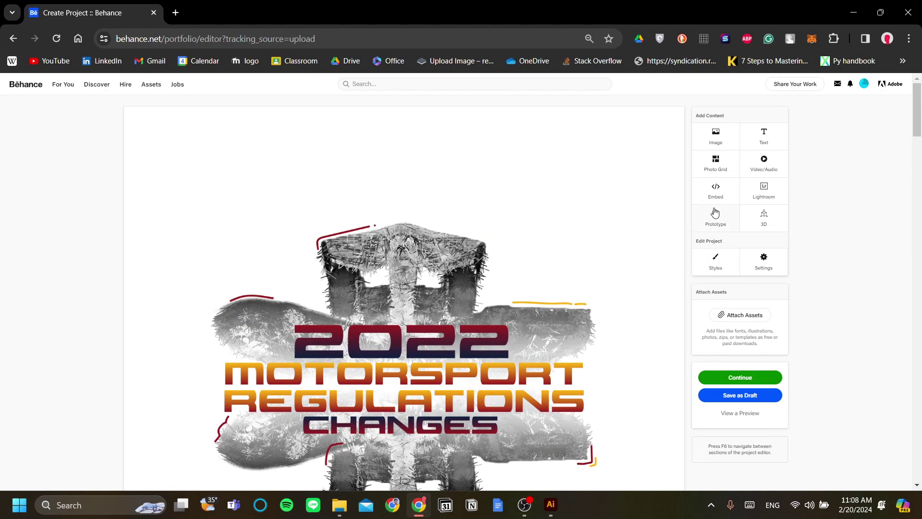
pyautogui.click(727, 266)
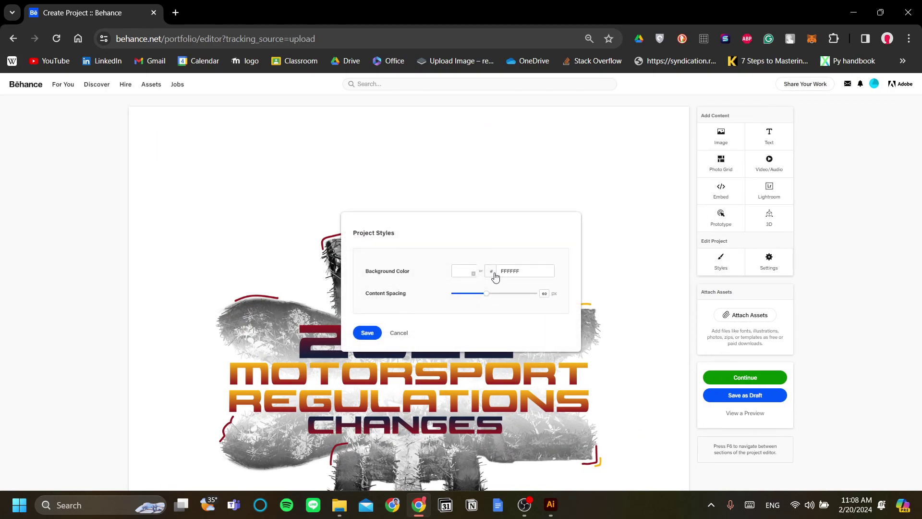
pyautogui.click(495, 276)
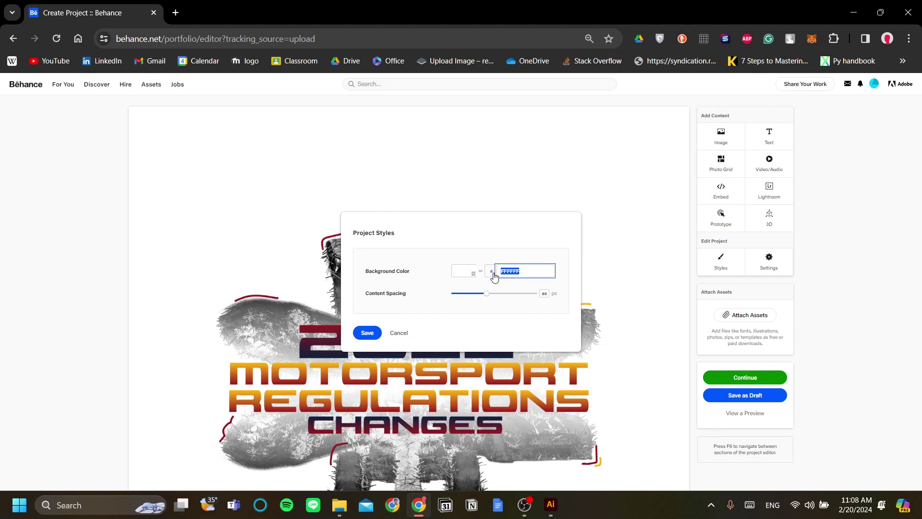
pyautogui.click(463, 277)
pyautogui.click(638, 299)
pyautogui.click(462, 272)
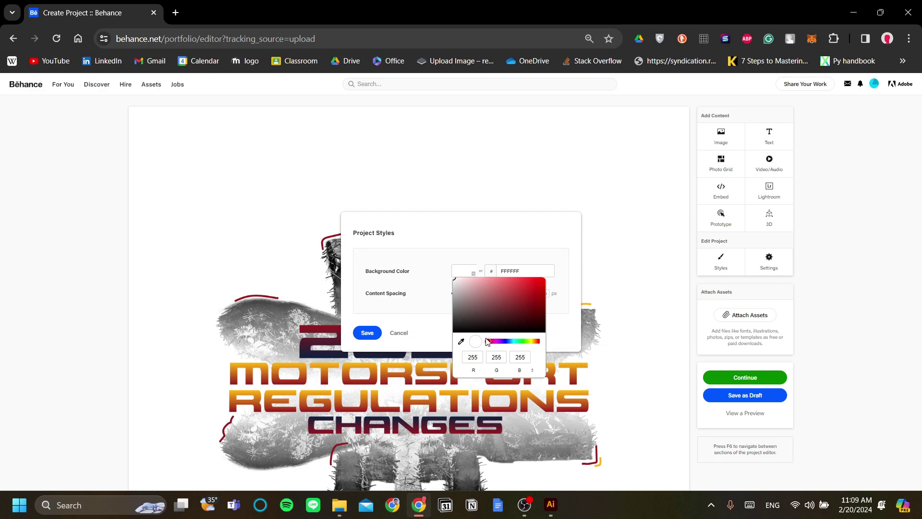
pyautogui.click(461, 342)
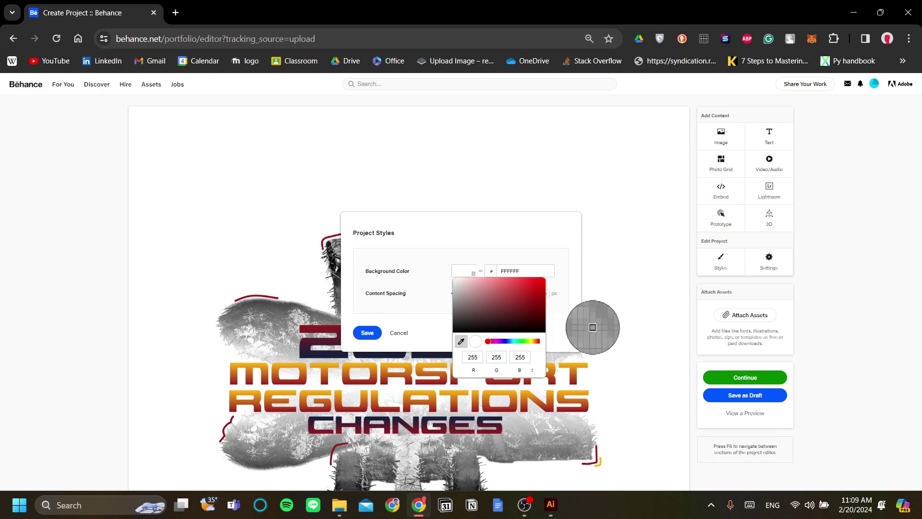
pyautogui.click(331, 355)
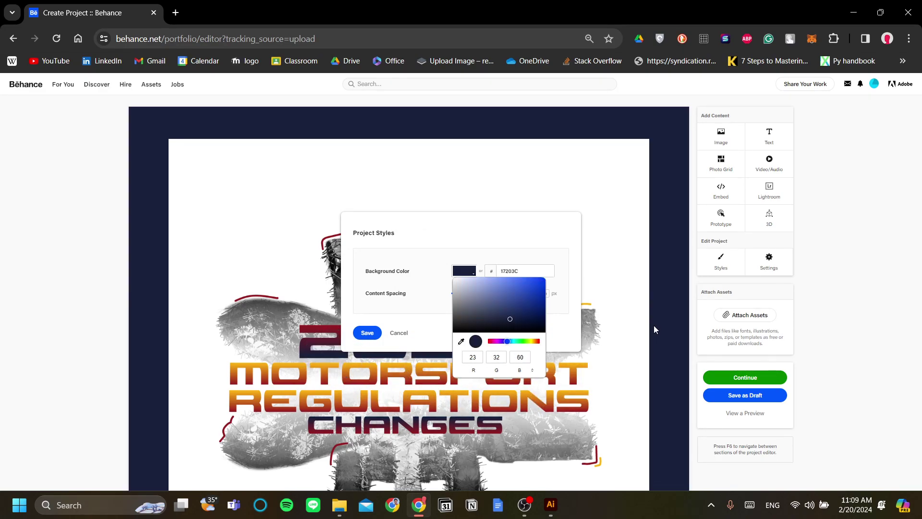
pyautogui.click(562, 243)
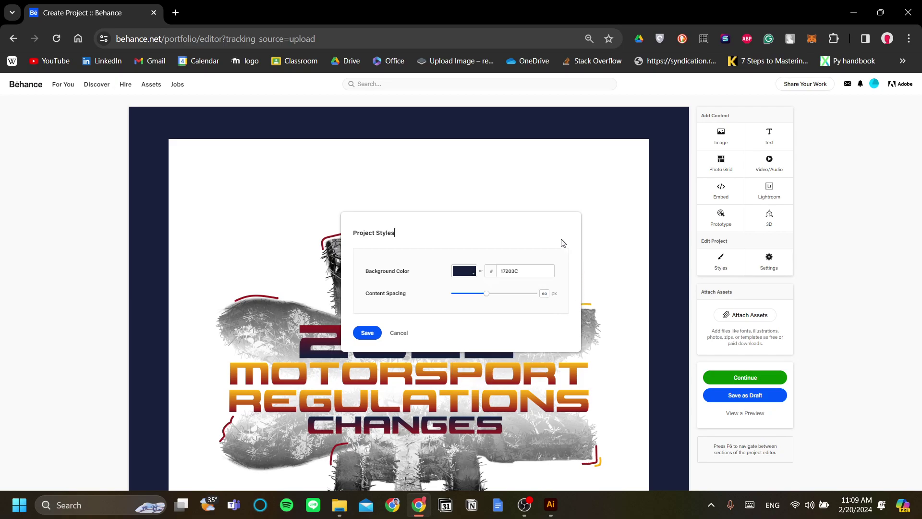
# Step: Re-sample the background colour from the page's navy, 0D203E, and save the styles
pyautogui.click(368, 333)
pyautogui.scroll(-20, 545, 247)
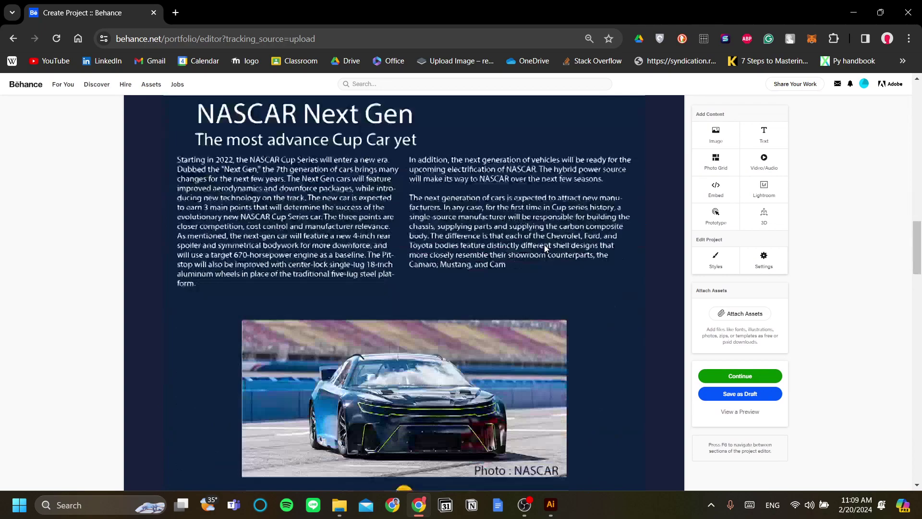
pyautogui.scroll(-5, 544, 245)
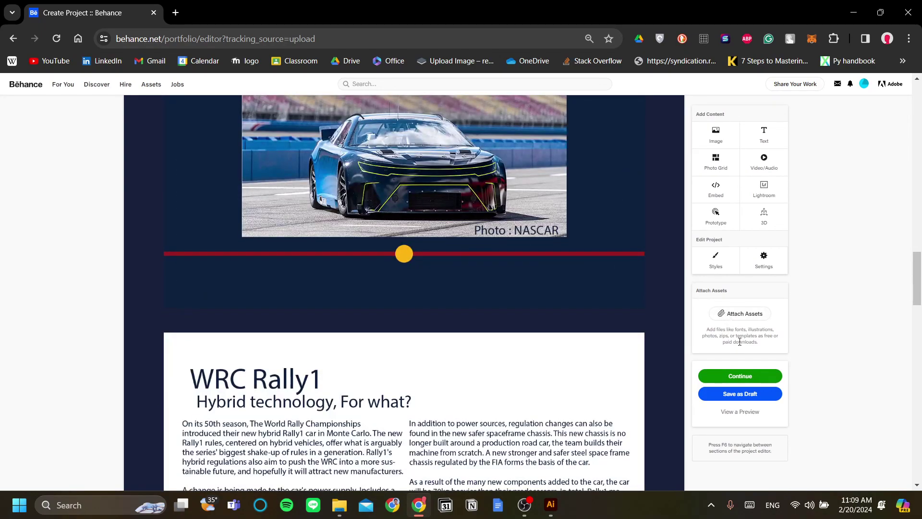
pyautogui.click(715, 267)
pyautogui.click(464, 271)
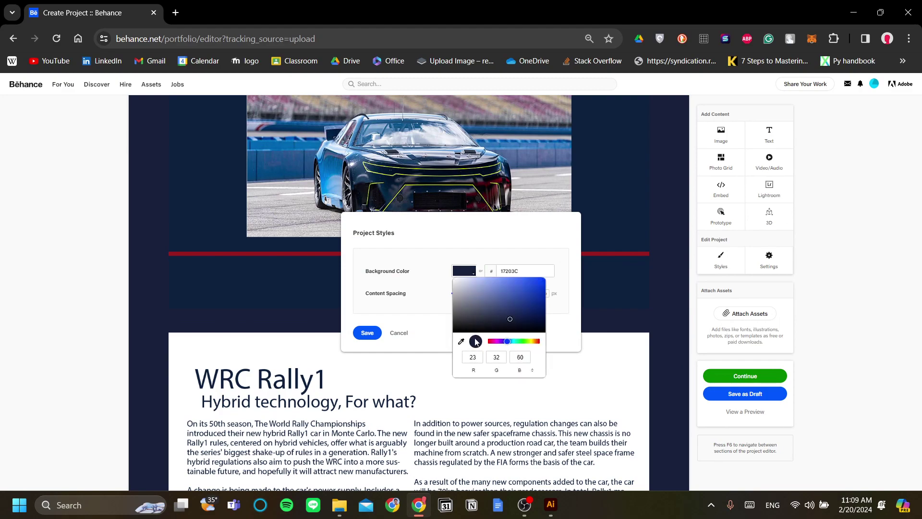
pyautogui.click(462, 342)
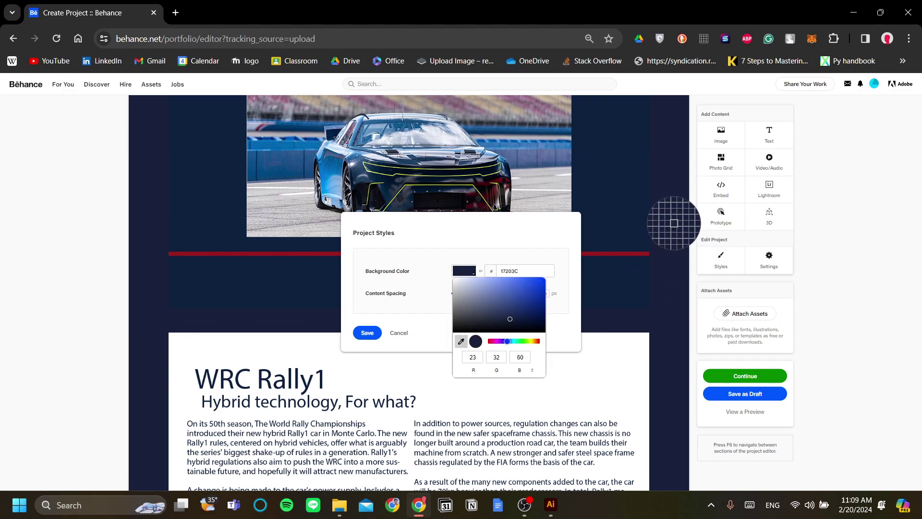
pyautogui.click(623, 213)
pyautogui.click(367, 332)
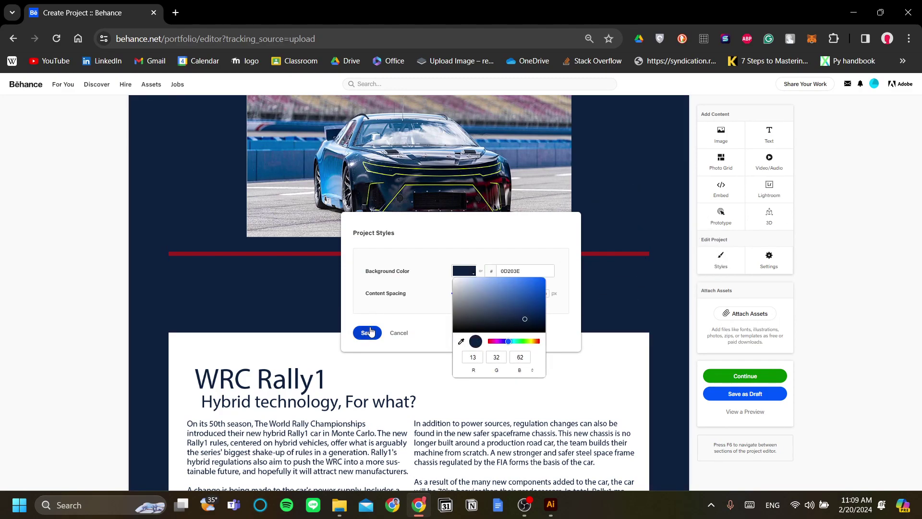
# Step: Review the navy background across the project, re-saving the Project Styles once
pyautogui.scroll(8, 575, 300)
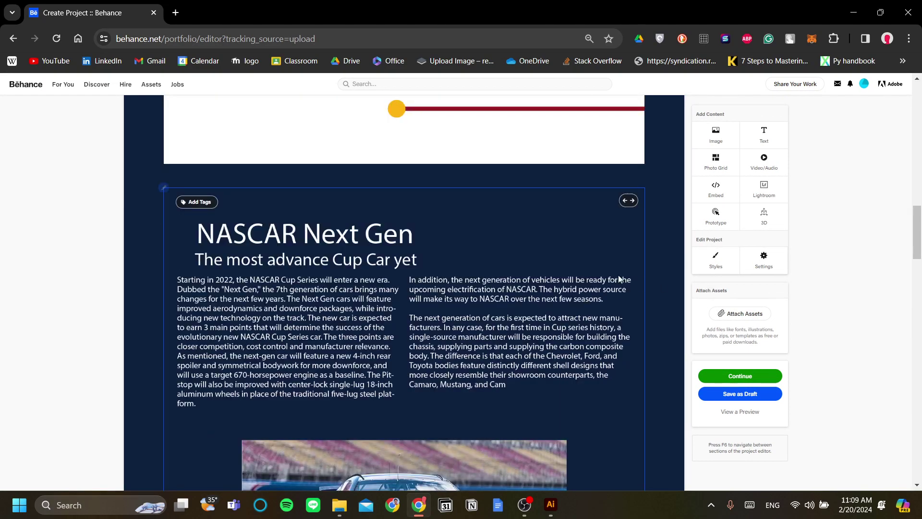
pyautogui.scroll(-15, 633, 320)
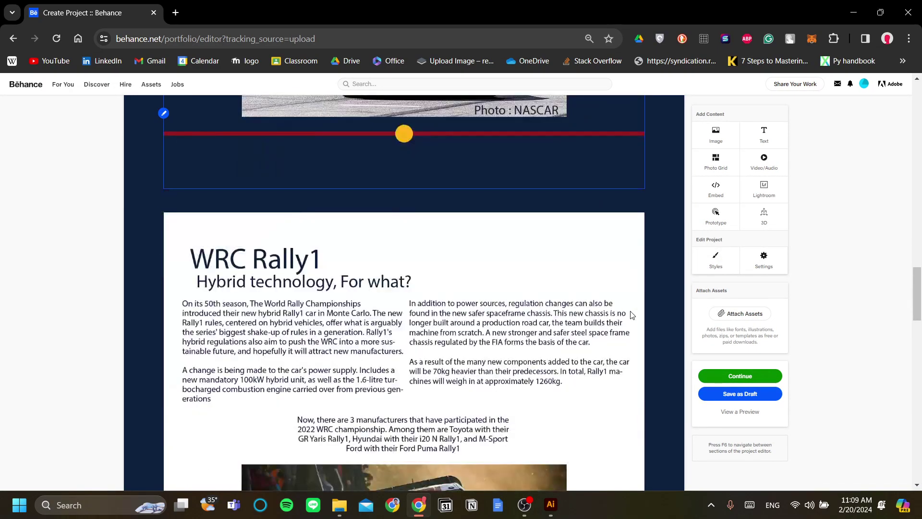
pyautogui.scroll(10, 636, 315)
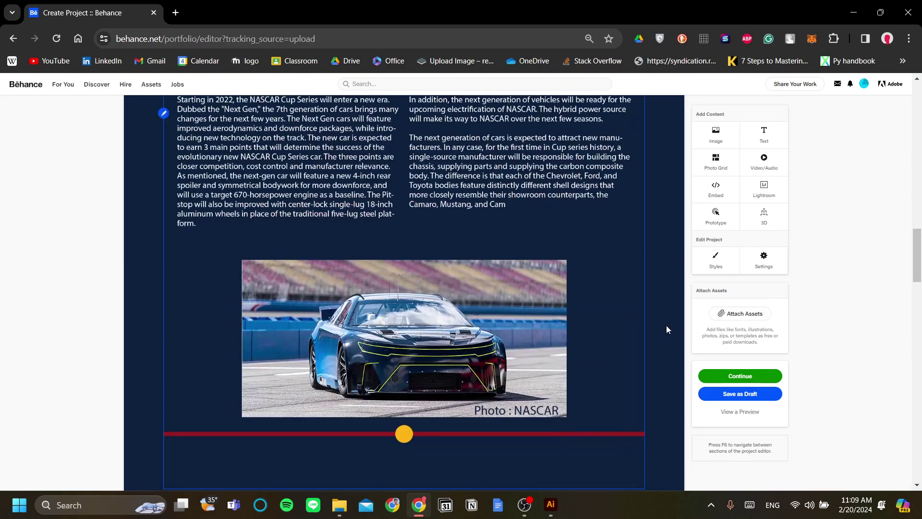
pyautogui.scroll(-7, 660, 328)
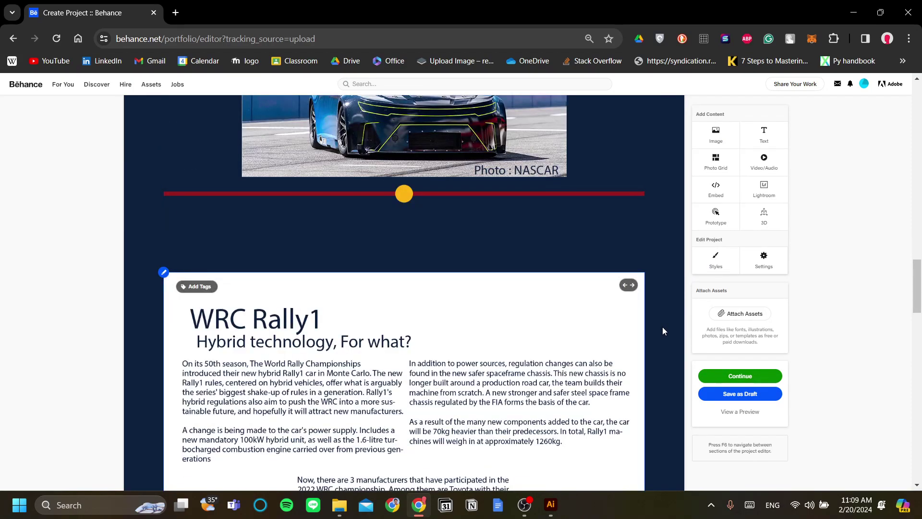
pyautogui.scroll(-8, 662, 326)
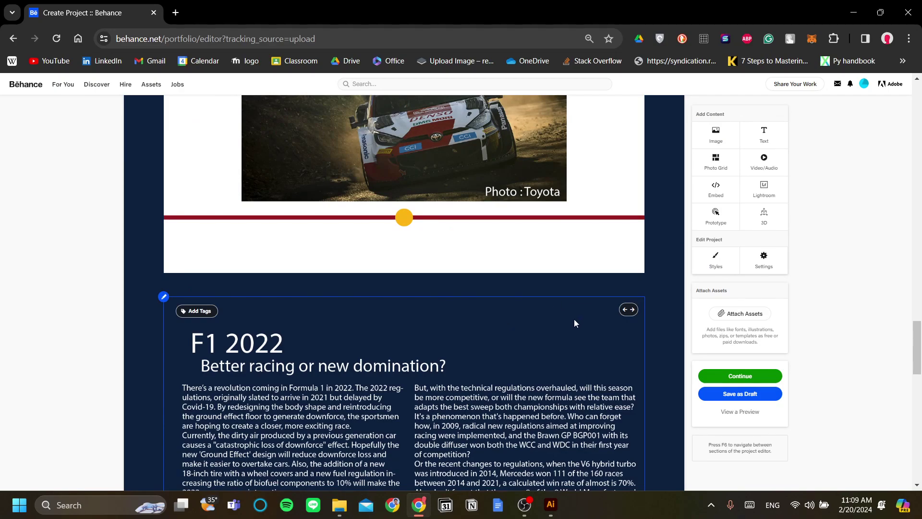
pyautogui.scroll(-5, 575, 318)
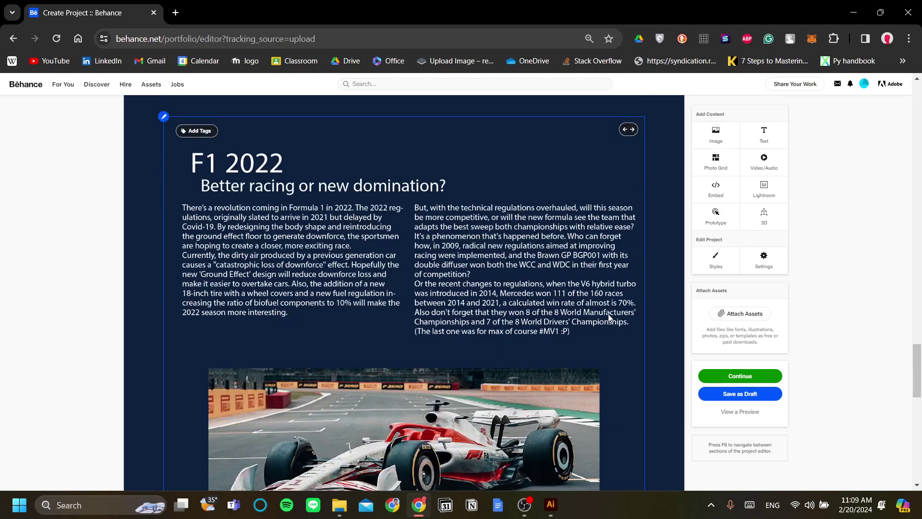
pyautogui.scroll(5, 608, 313)
pyautogui.scroll(-8, 608, 313)
pyautogui.scroll(9, 608, 314)
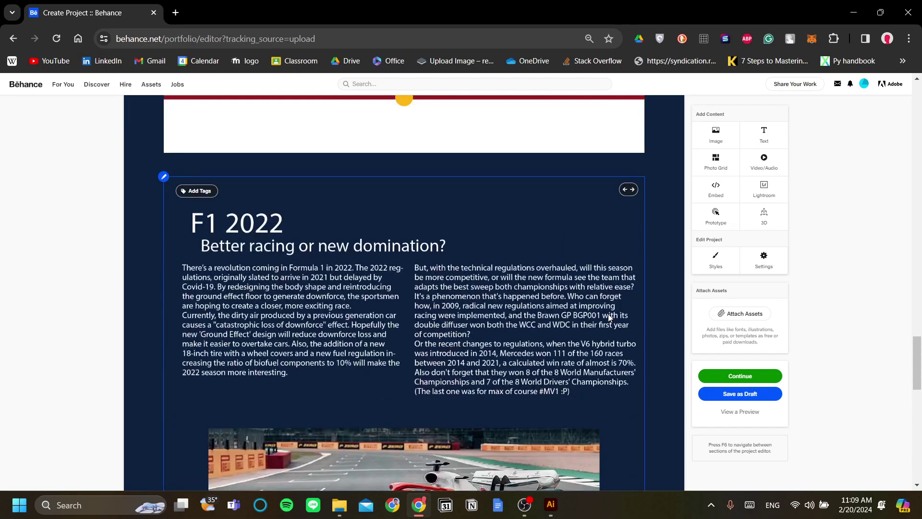
pyautogui.click(732, 267)
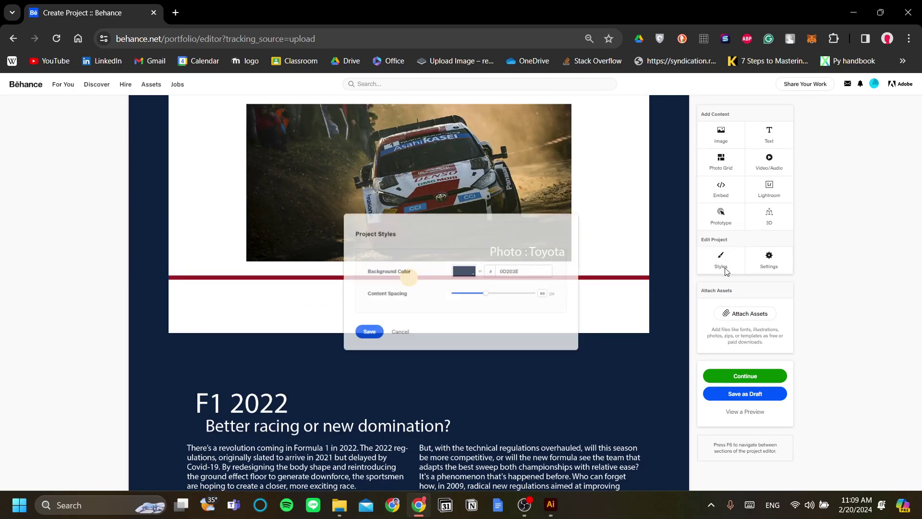
pyautogui.click(367, 332)
pyautogui.scroll(-10, 499, 302)
pyautogui.scroll(10, 499, 302)
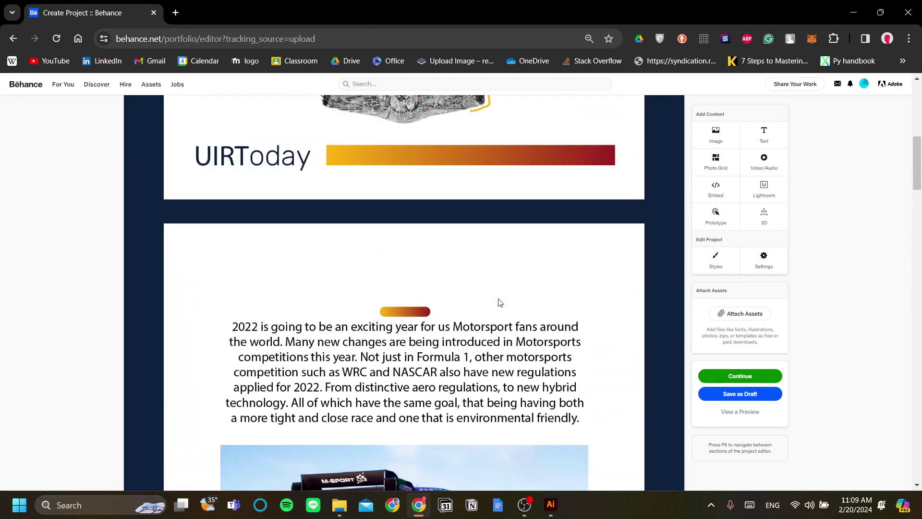
pyautogui.scroll(-3, 498, 298)
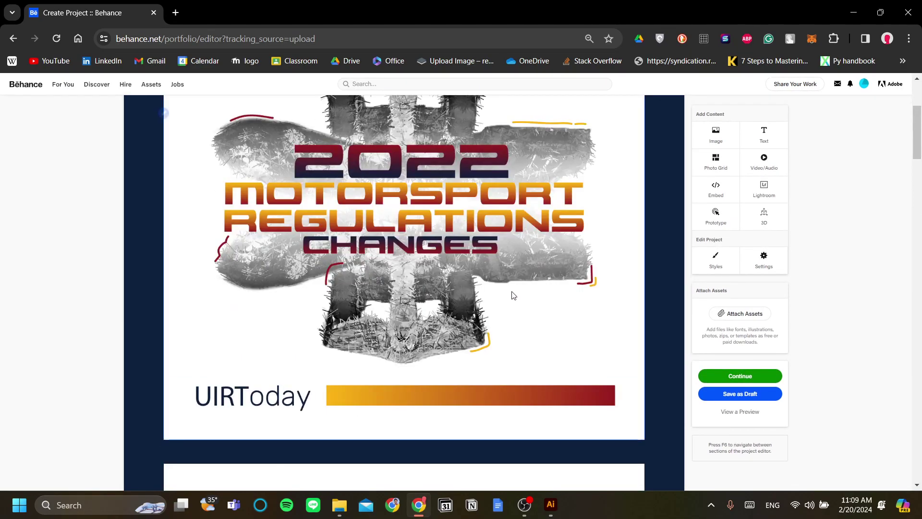
pyautogui.scroll(-3, 664, 285)
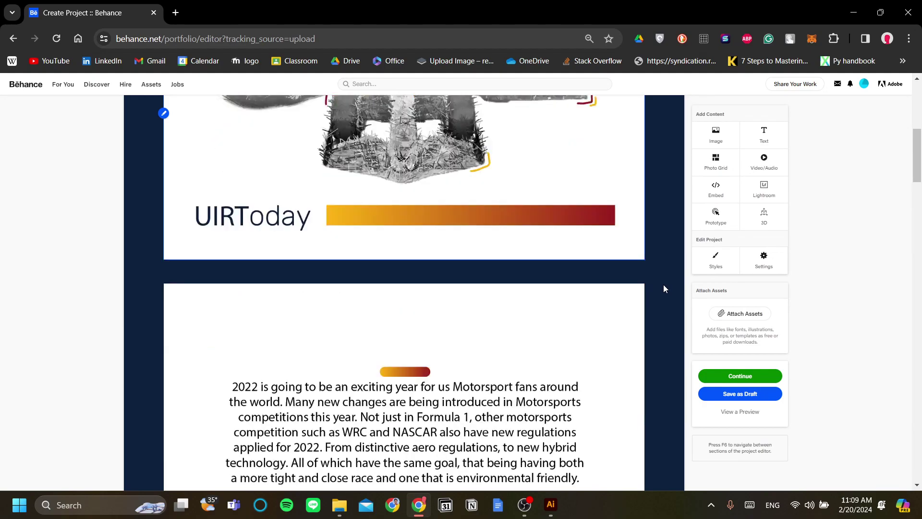
# Step: Bring the Content Spacing down from 56 px to 0 px and save the styles
pyautogui.click(708, 267)
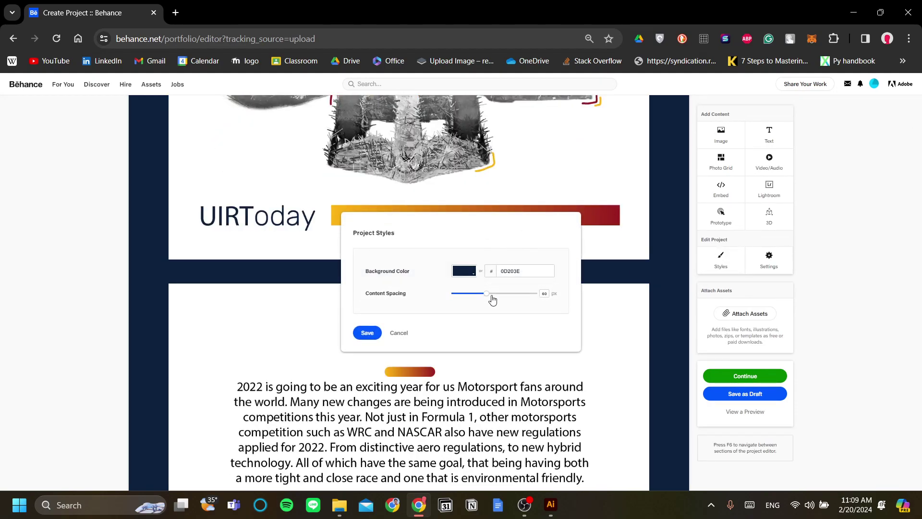
pyautogui.moveTo(489, 299)
pyautogui.mouseDown()
pyautogui.moveTo(536, 297)
pyautogui.moveTo(494, 293)
pyautogui.mouseUp()
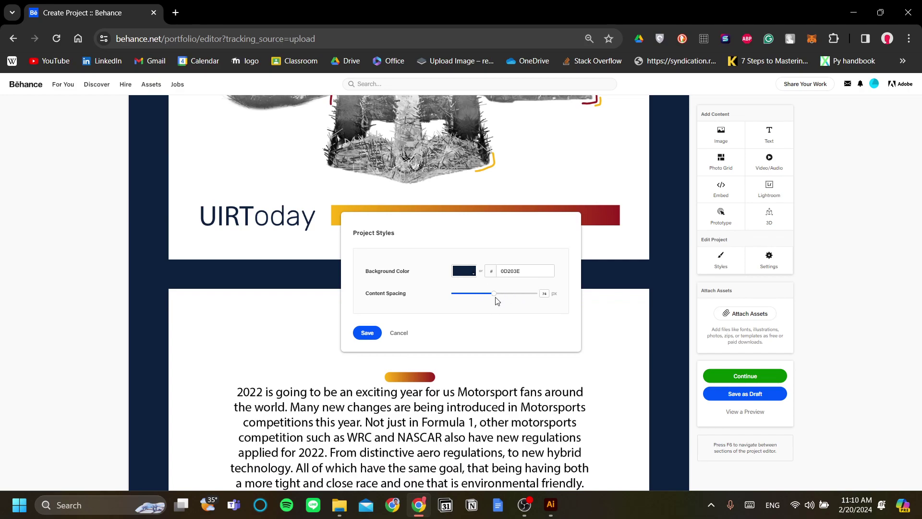
pyautogui.moveTo(496, 301)
pyautogui.mouseDown()
pyautogui.moveTo(481, 301)
pyautogui.moveTo(488, 293)
pyautogui.mouseUp()
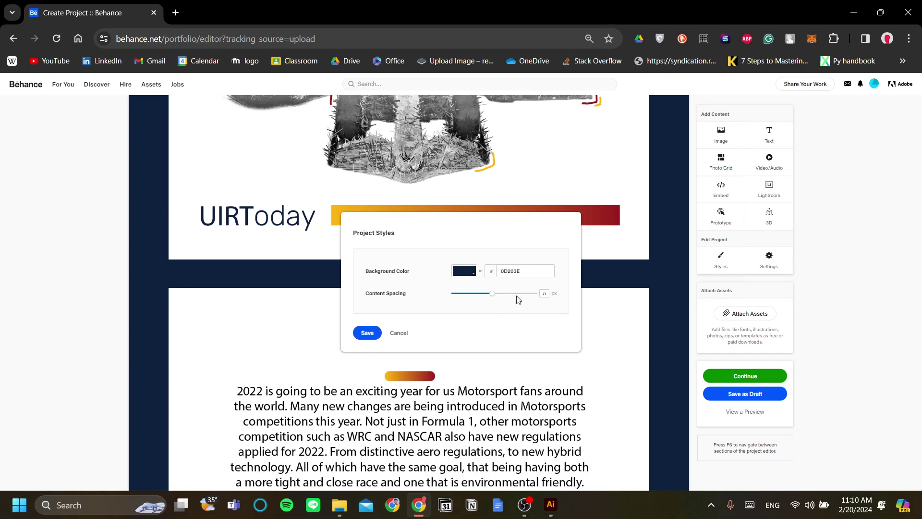
pyautogui.moveTo(493, 294); pyautogui.dragTo(434, 300)
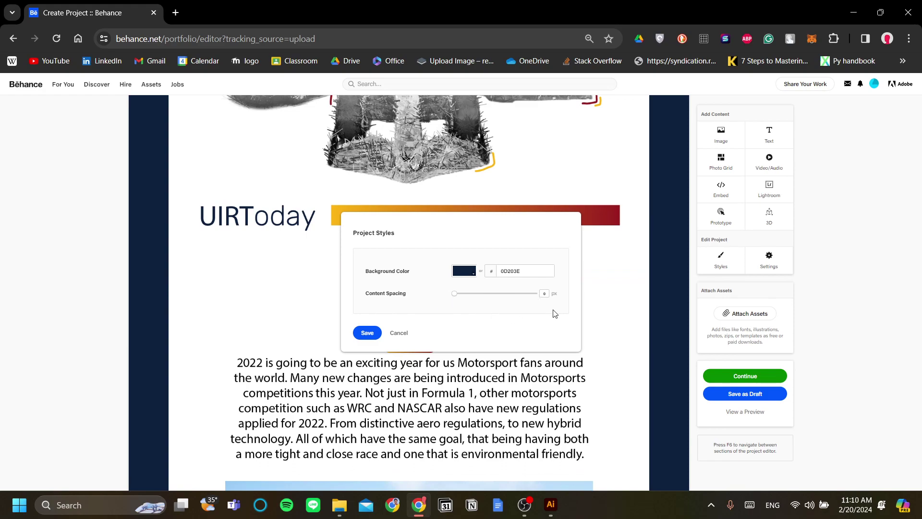
pyautogui.click(368, 332)
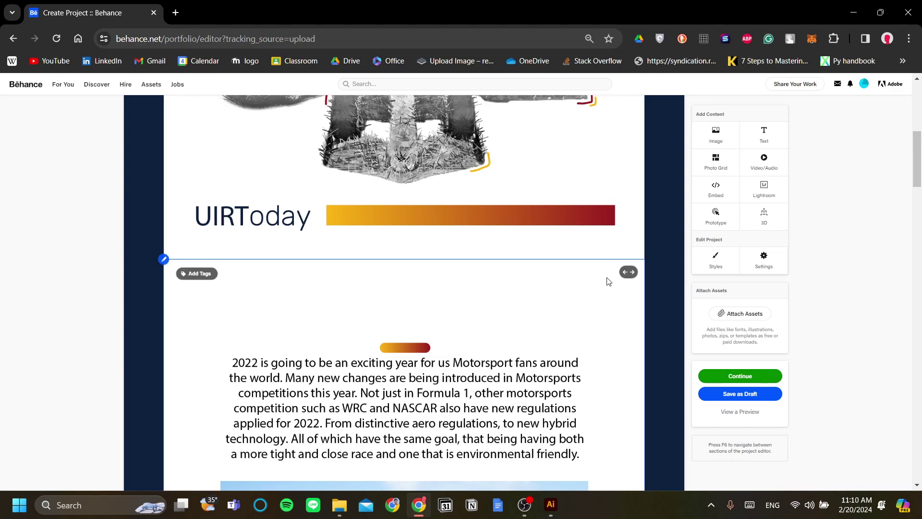
pyautogui.scroll(6, 598, 283)
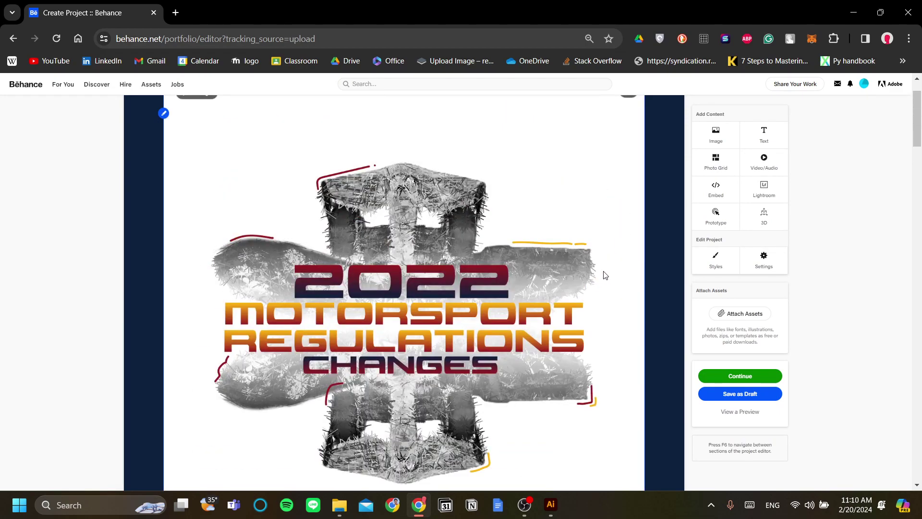
pyautogui.scroll(-7, 605, 276)
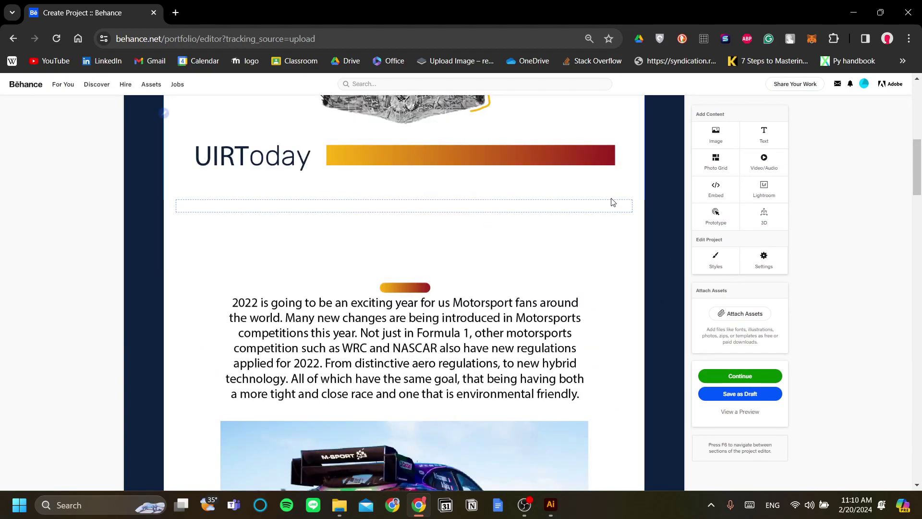
pyautogui.scroll(-14, 612, 202)
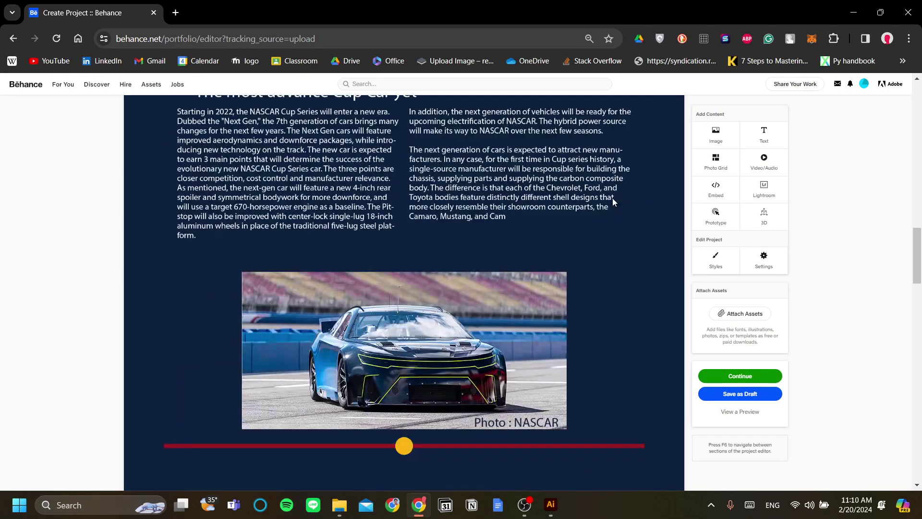
pyautogui.scroll(-20, 612, 198)
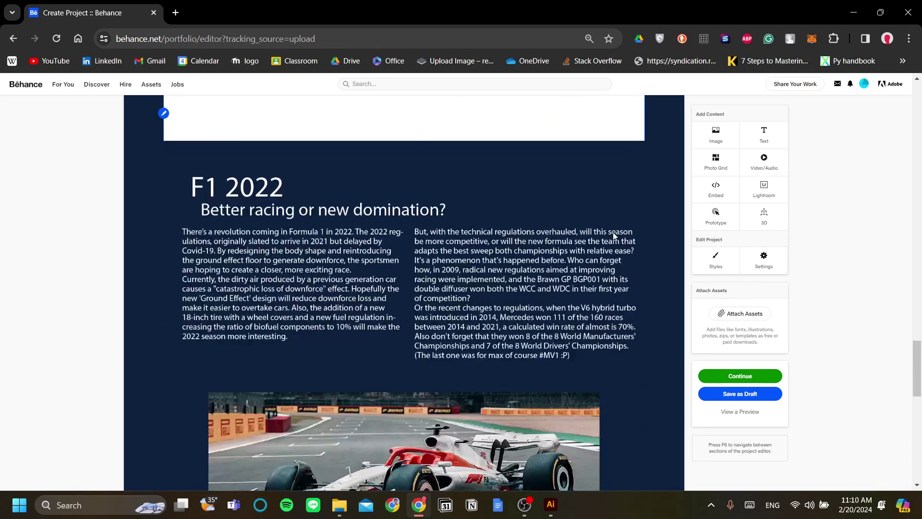
pyautogui.scroll(-10, 614, 235)
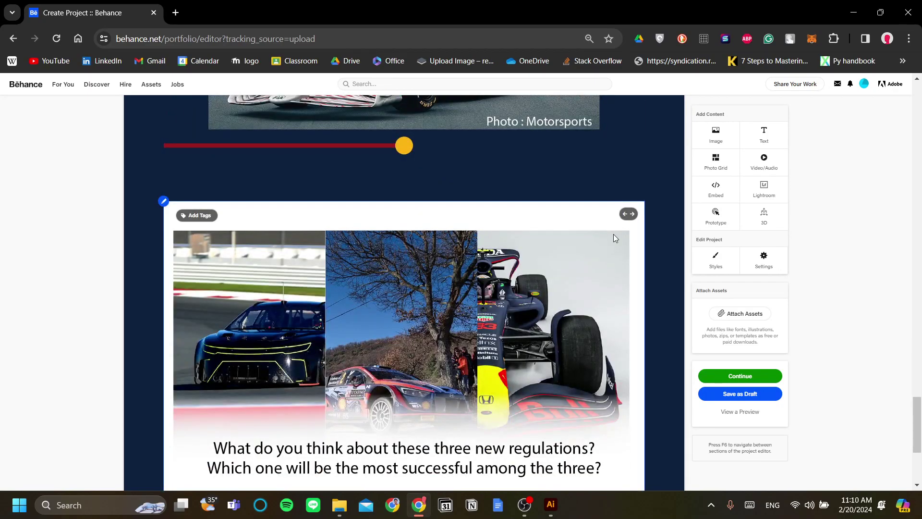
pyautogui.scroll(-4, 613, 234)
pyautogui.scroll(20, 613, 240)
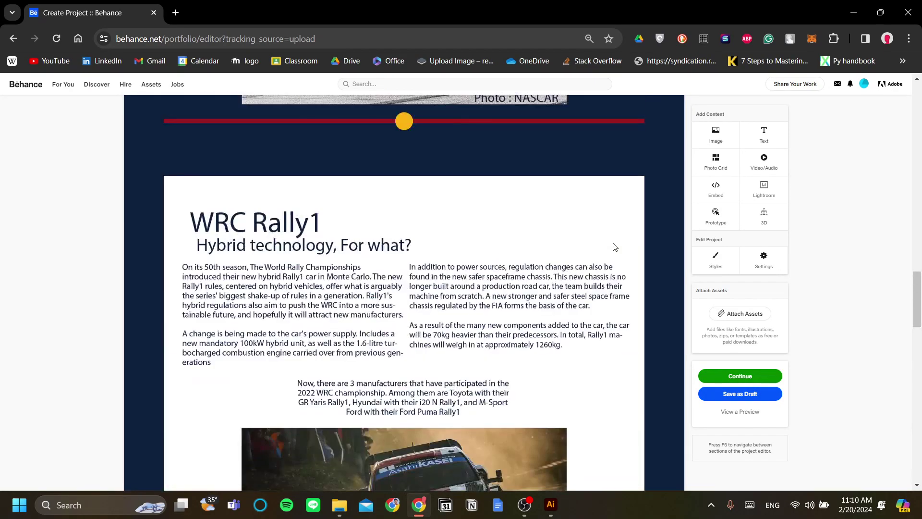
pyautogui.scroll(20, 614, 246)
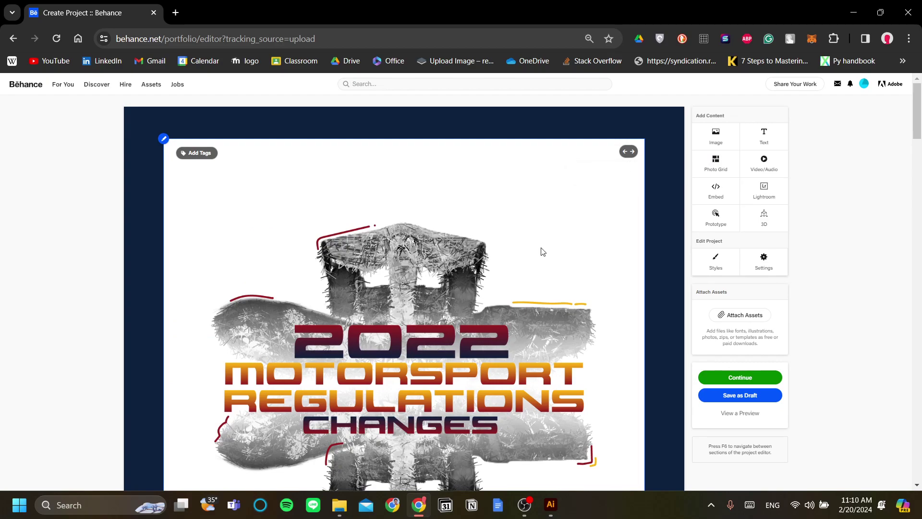
pyautogui.click(551, 505)
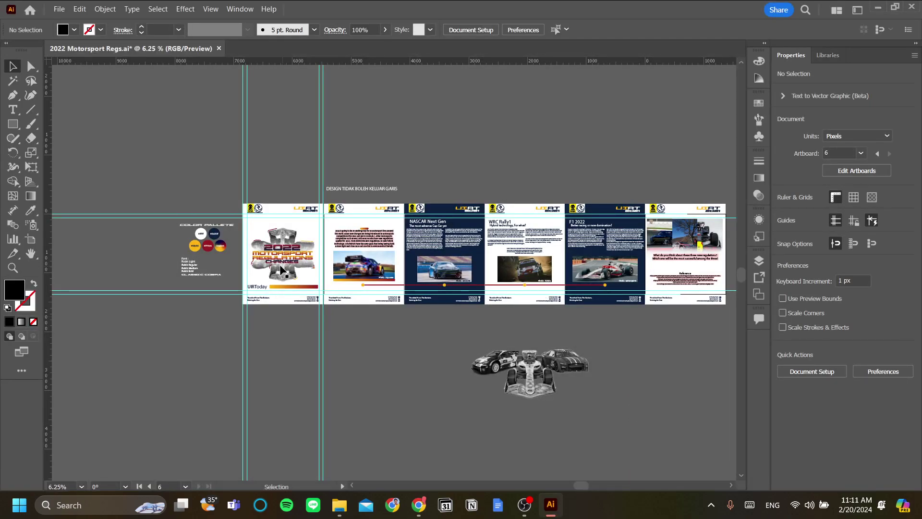
pyautogui.hscroll(-3, 283, 271)
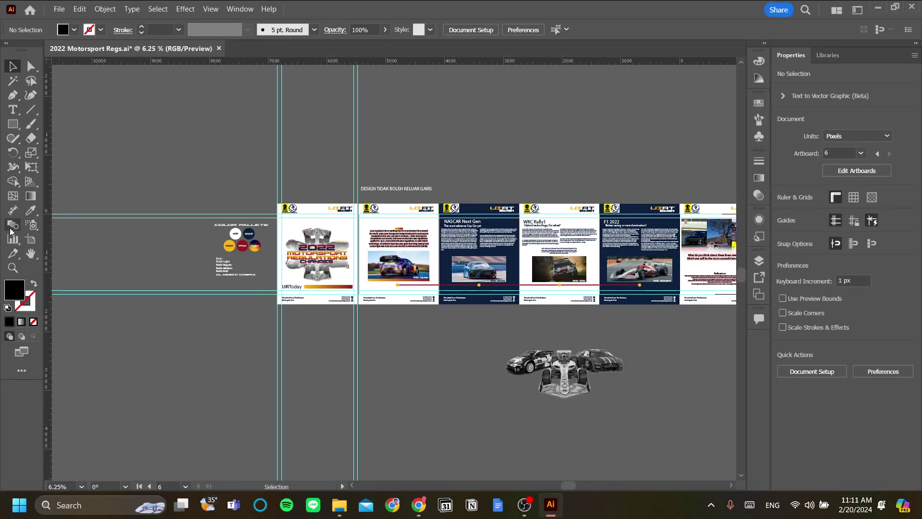
pyautogui.click(30, 239)
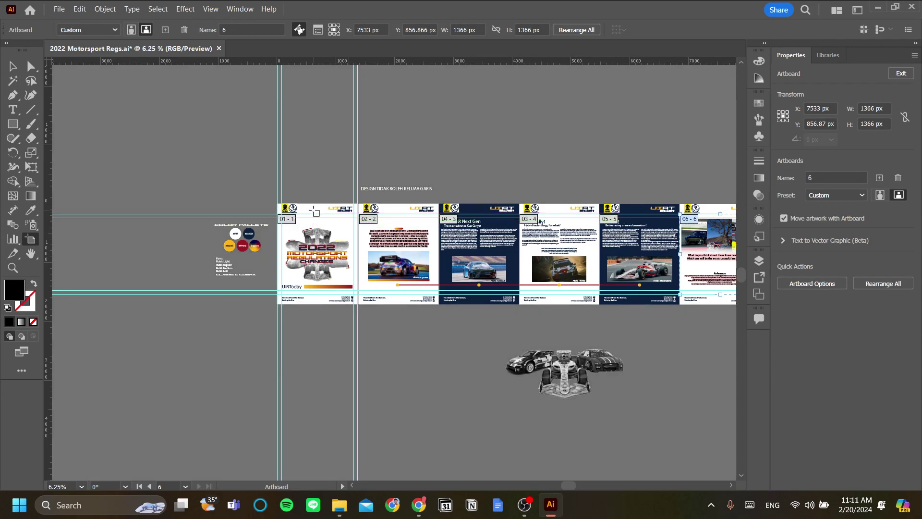
pyautogui.press('ctrl')
pyautogui.click(286, 219)
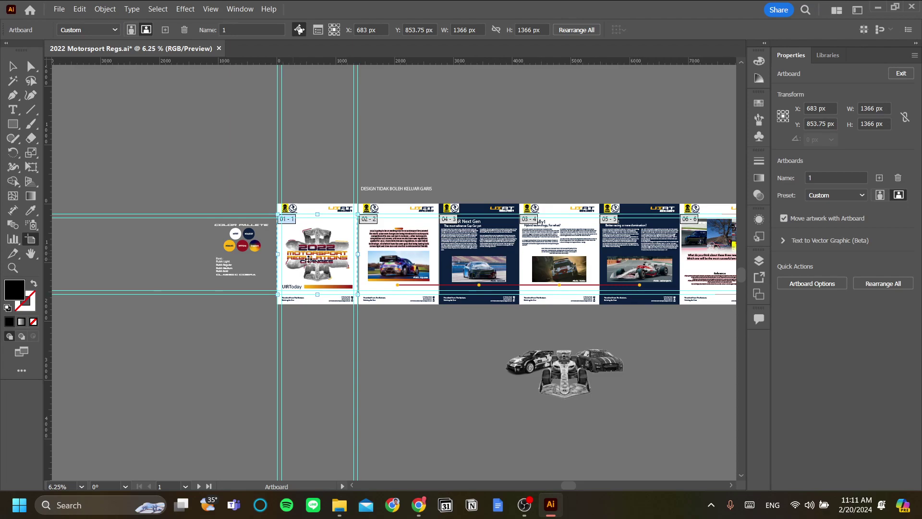
pyautogui.hotkey('ctrl', '+')
pyautogui.hotkey('ctrl', '+')
pyautogui.hotkey('ctrl', '+')
pyautogui.hotkey('ctrl', '+')
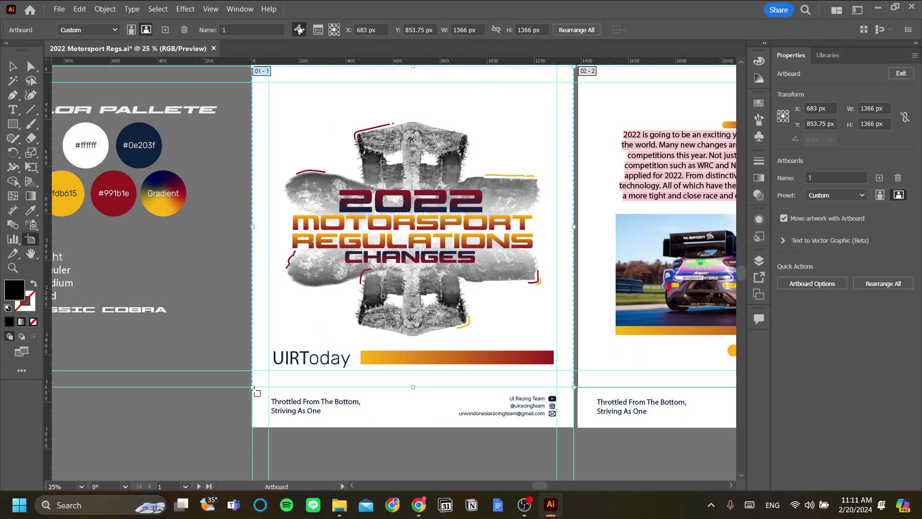
pyautogui.scroll(-2, 384, 297)
pyautogui.scroll(-3, 384, 296)
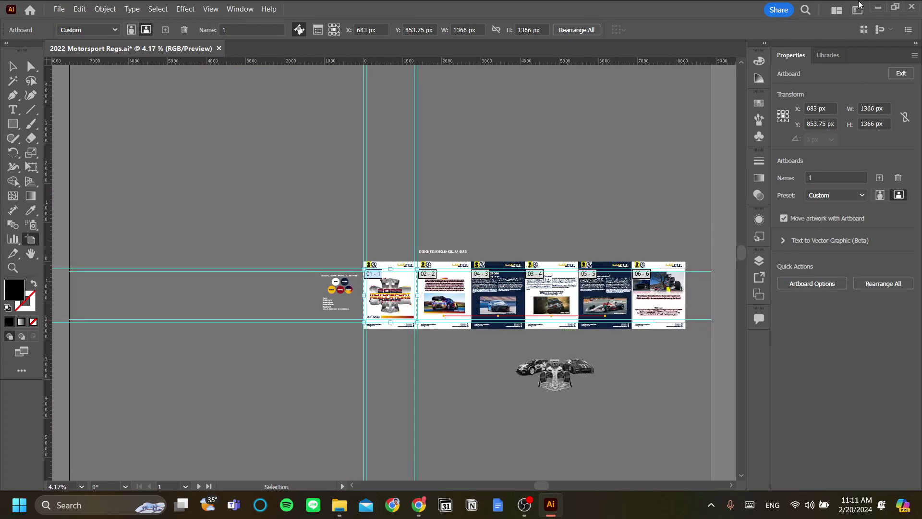
pyautogui.click(878, 8)
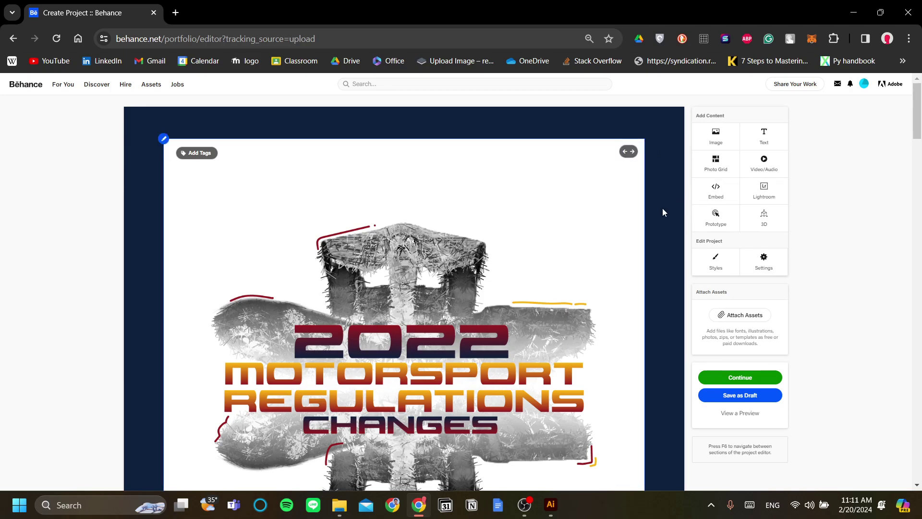
# Step: Add a text block at the project's end reading 'This is my pilot project'
pyautogui.scroll(-15, 663, 209)
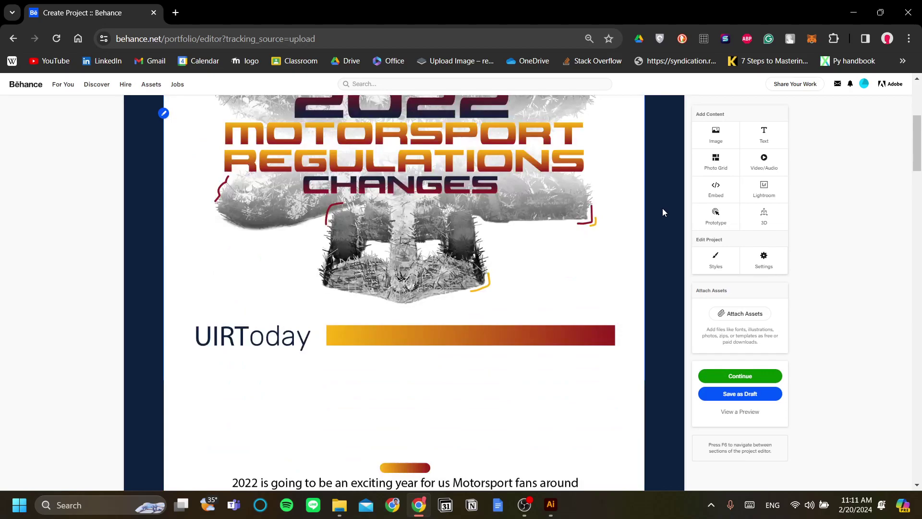
pyautogui.scroll(8, 662, 209)
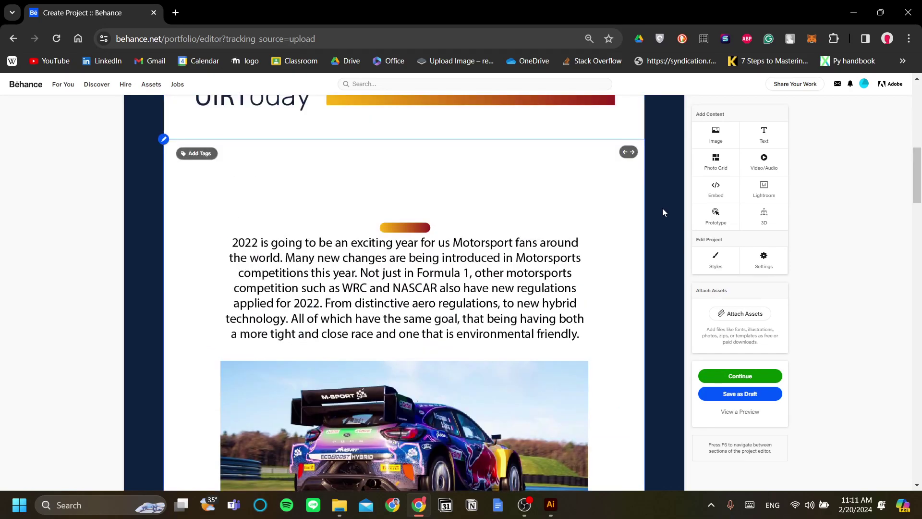
pyautogui.scroll(3, 662, 208)
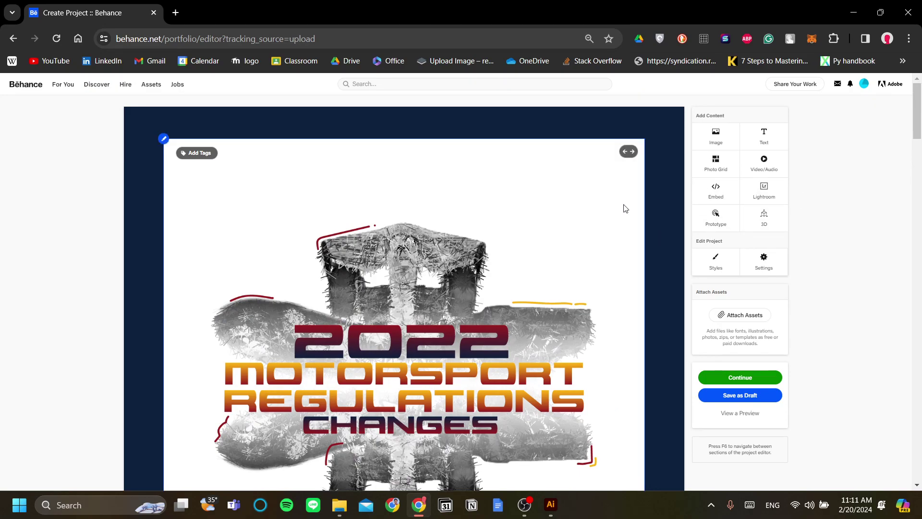
pyautogui.scroll(-3, 624, 214)
pyautogui.scroll(3, 624, 214)
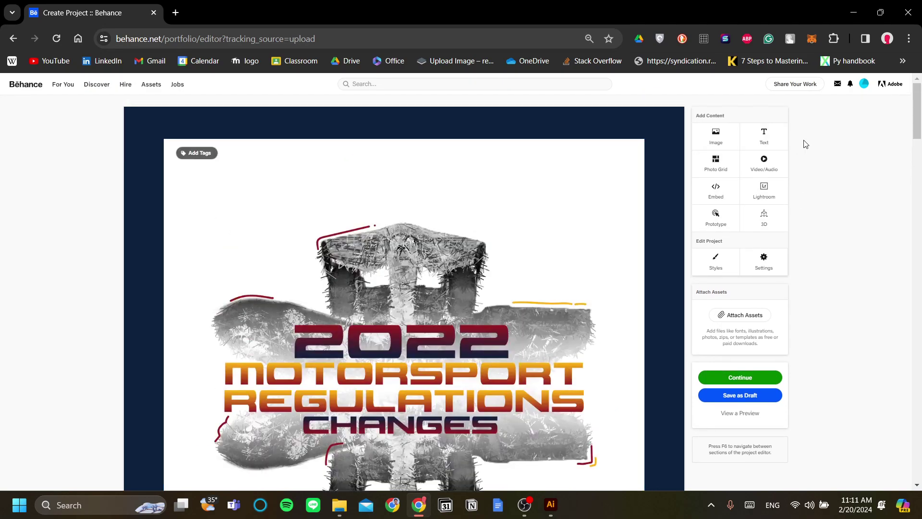
pyautogui.click(774, 139)
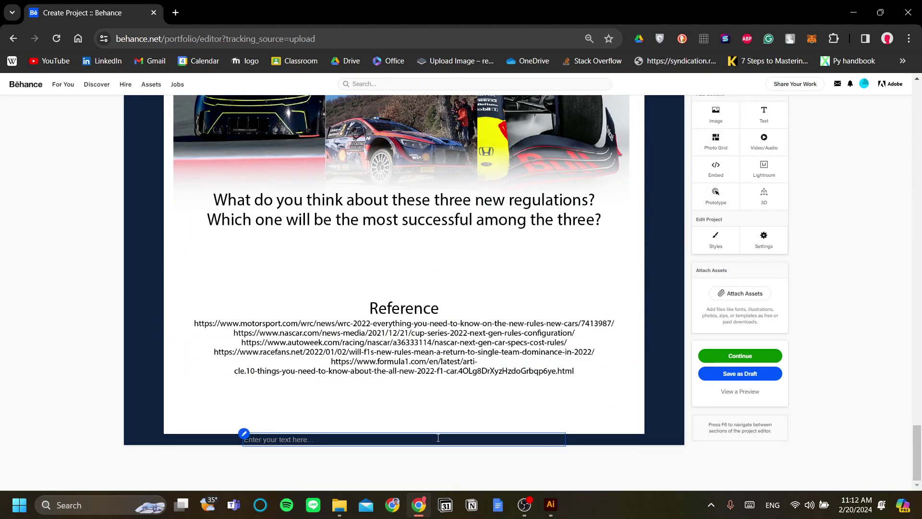
pyautogui.write('This is my pilot project!')
# Step: Make the caption white (FFFFFF) and centre-aligned
pyautogui.hotkey('ctrl', 'a')
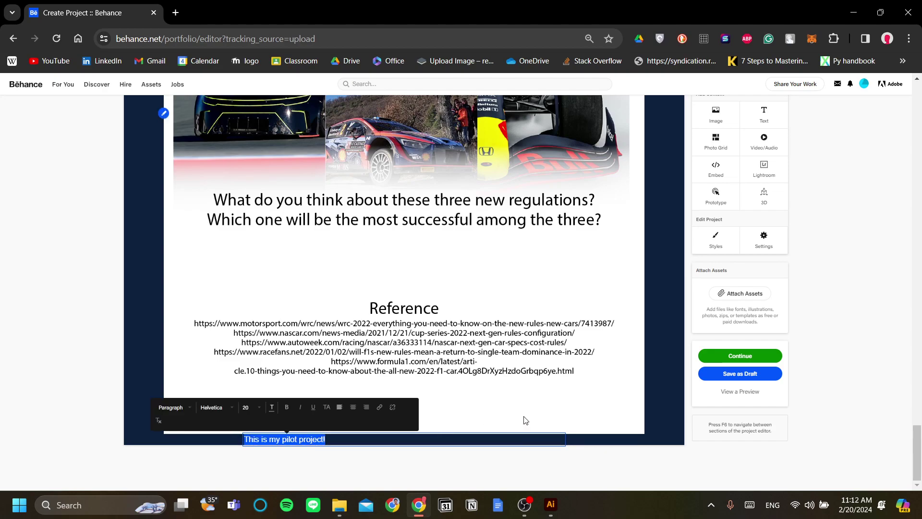
pyautogui.click(272, 409)
pyautogui.click(281, 362)
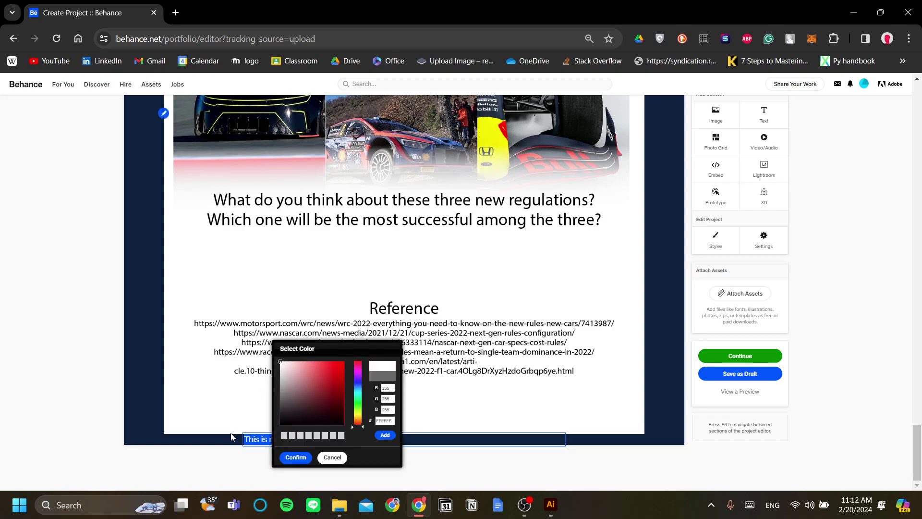
pyautogui.click(307, 456)
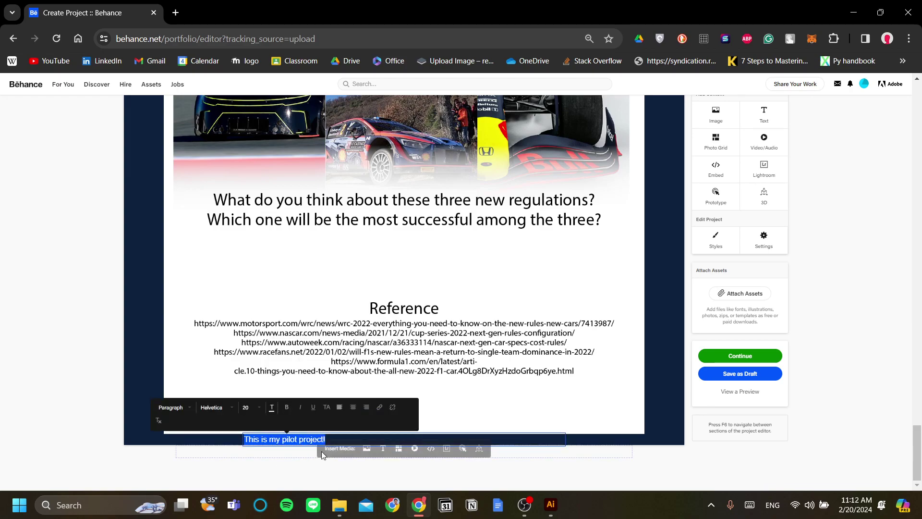
pyautogui.click(353, 409)
pyautogui.click(620, 405)
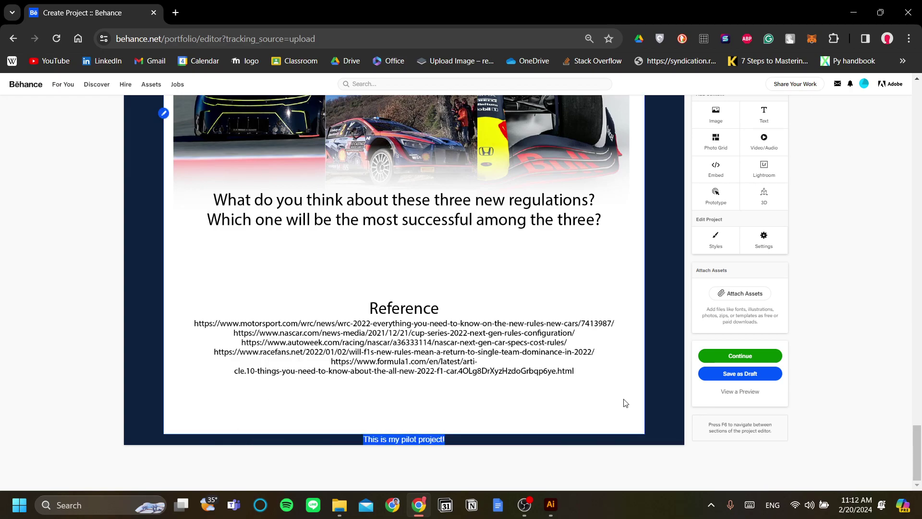
pyautogui.scroll(15, 616, 427)
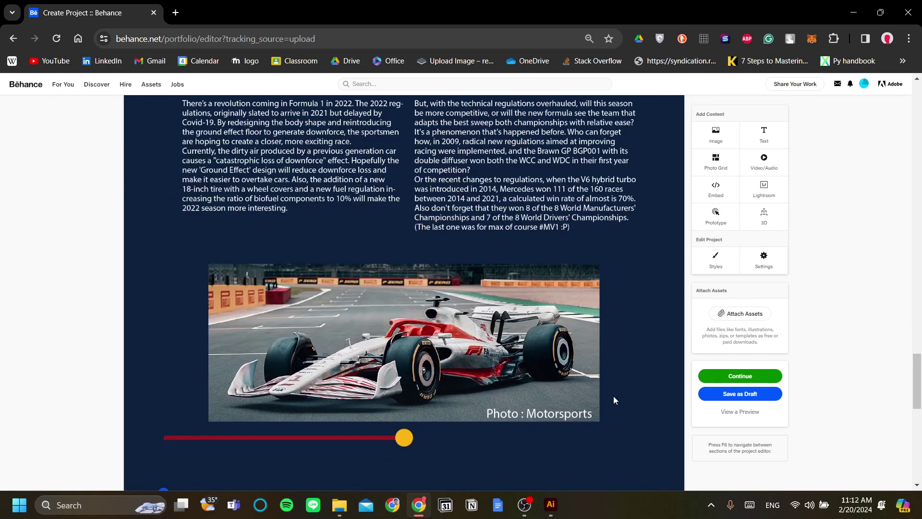
pyautogui.scroll(20, 614, 400)
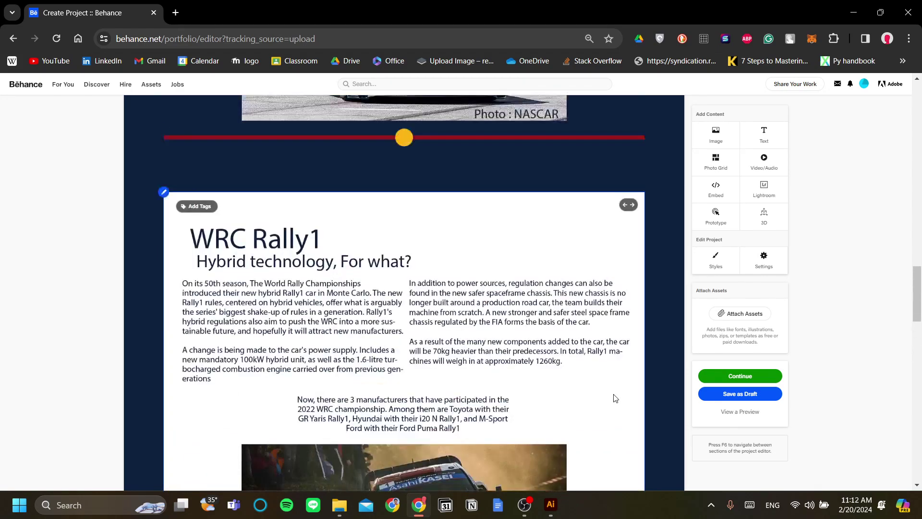
pyautogui.scroll(10, 614, 398)
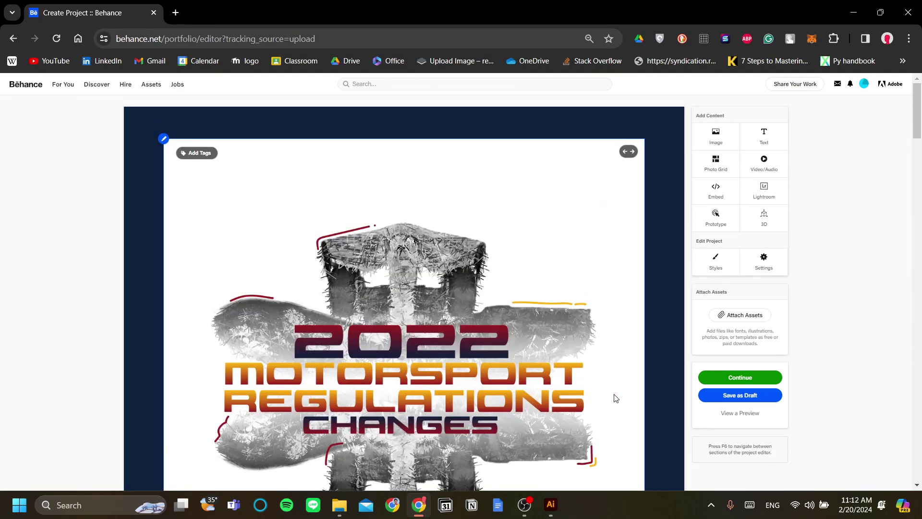
# Step: Title the project 'Instagram feed dummy motorsport content' in Settings, then bring up Illustrator
pyautogui.click(769, 268)
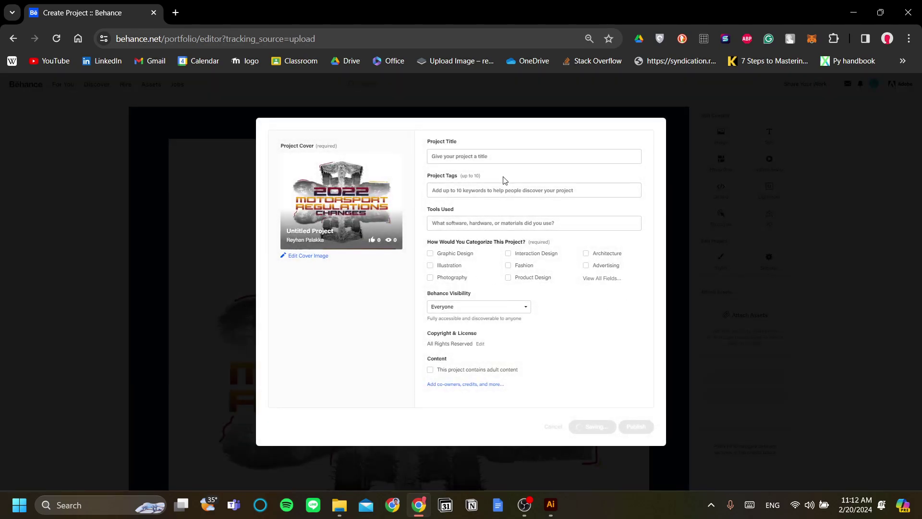
pyautogui.click(523, 159)
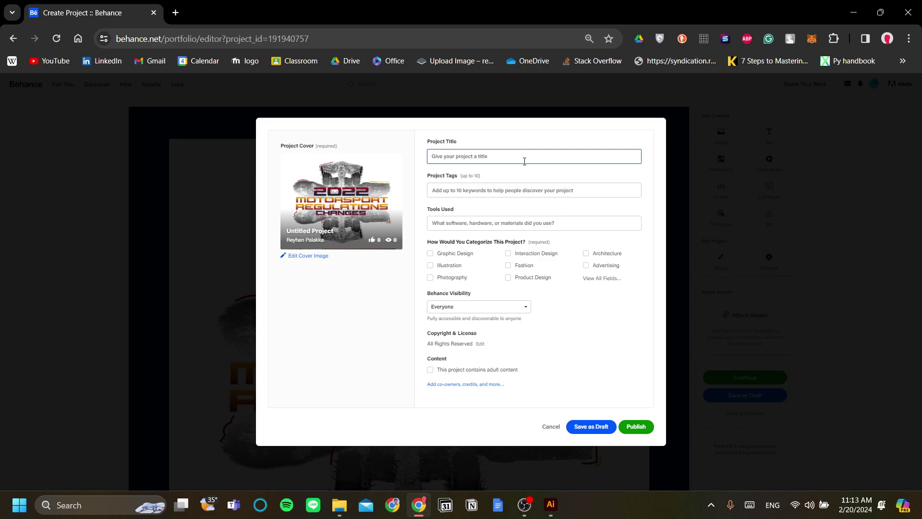
pyautogui.write('Insta')
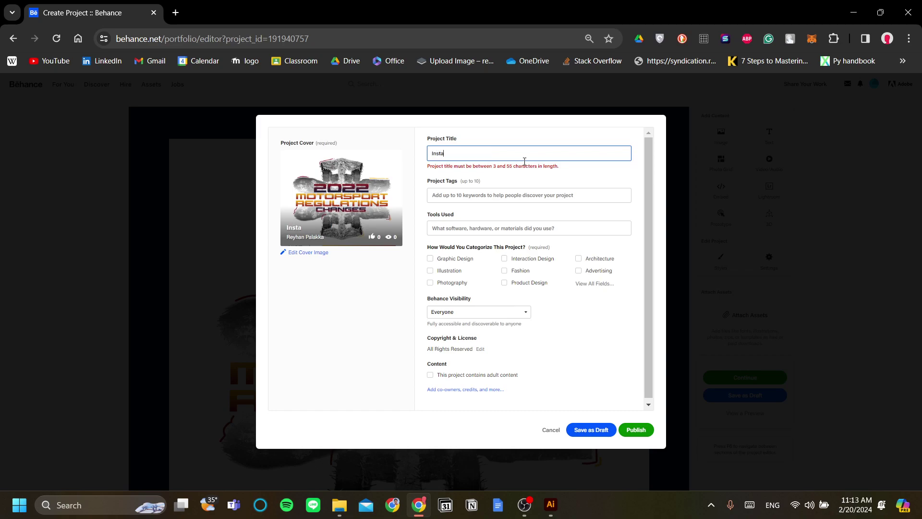
pyautogui.write('gram feed dummy motorsport content')
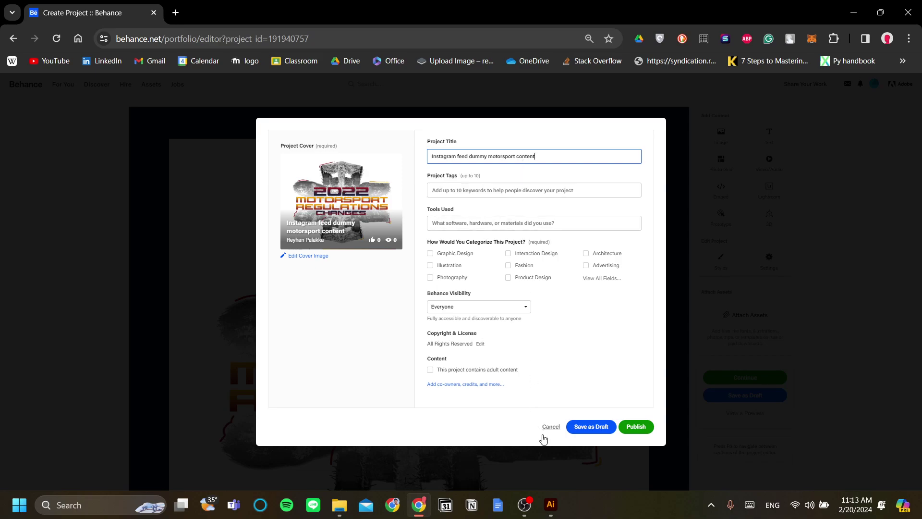
pyautogui.click(552, 507)
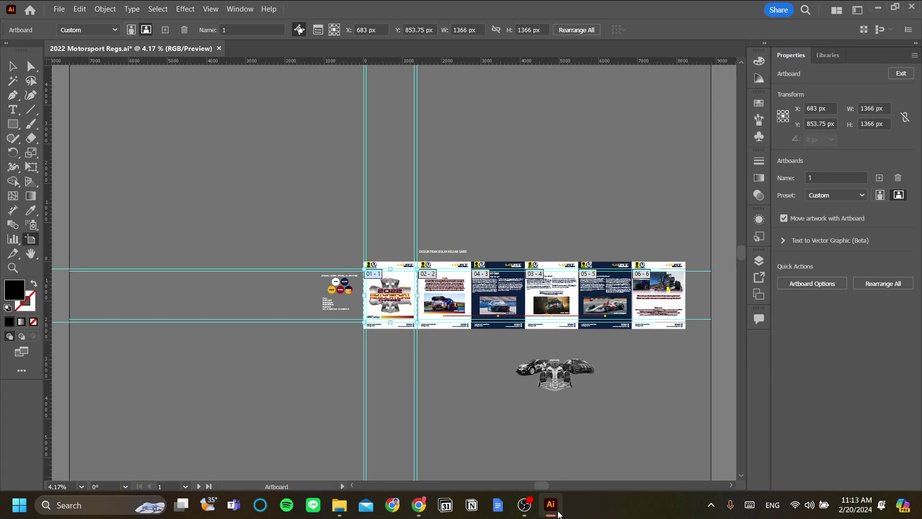
# Step: Minimise Illustrator to return to the Behance project settings
pyautogui.click(552, 505)
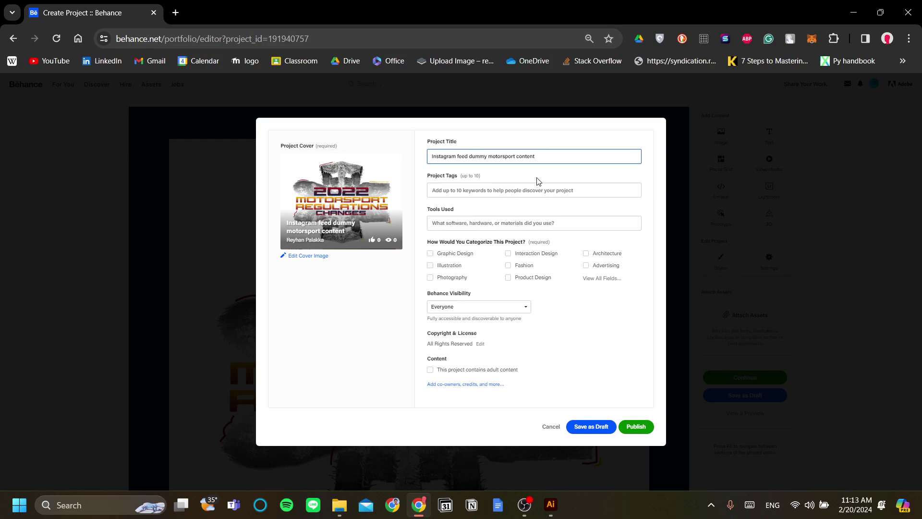
# Step: Add the project tags instagram, socialmedia and social media post from the suggestions
pyautogui.click(535, 192)
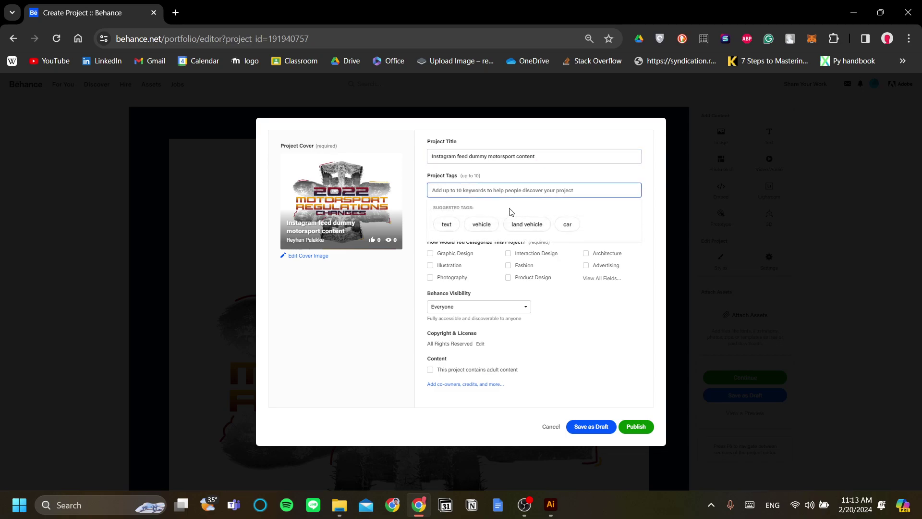
pyautogui.write('instag')
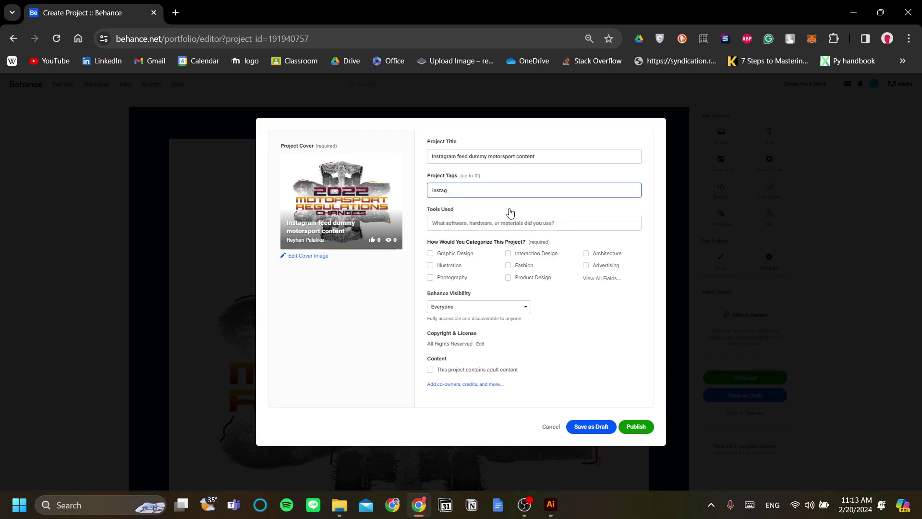
pyautogui.click(475, 216)
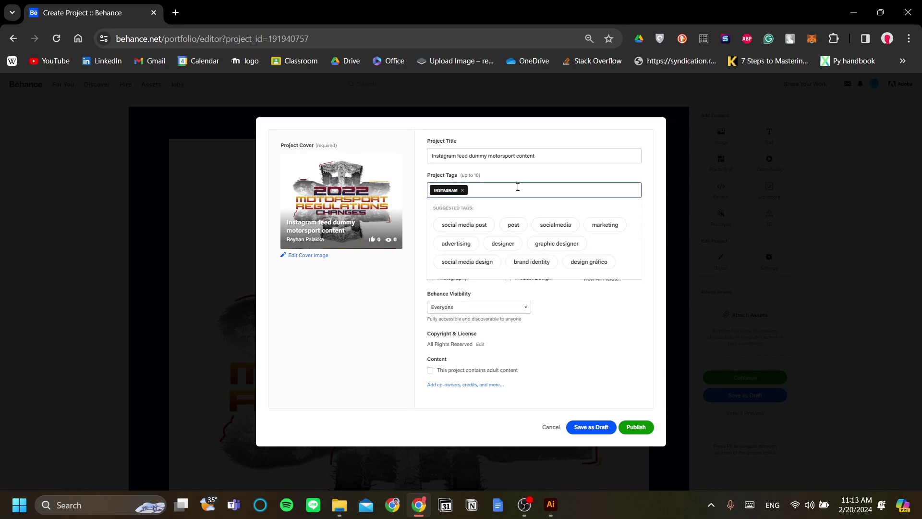
pyautogui.click(551, 226)
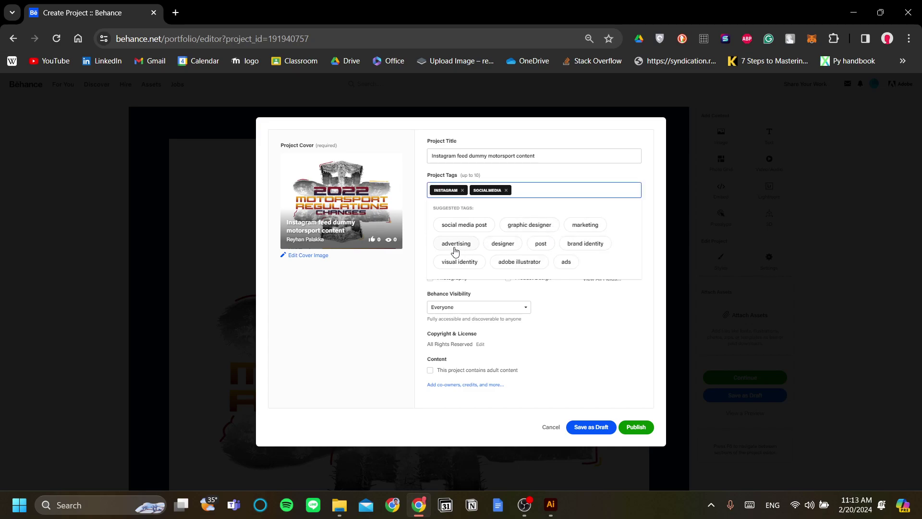
pyautogui.click(472, 227)
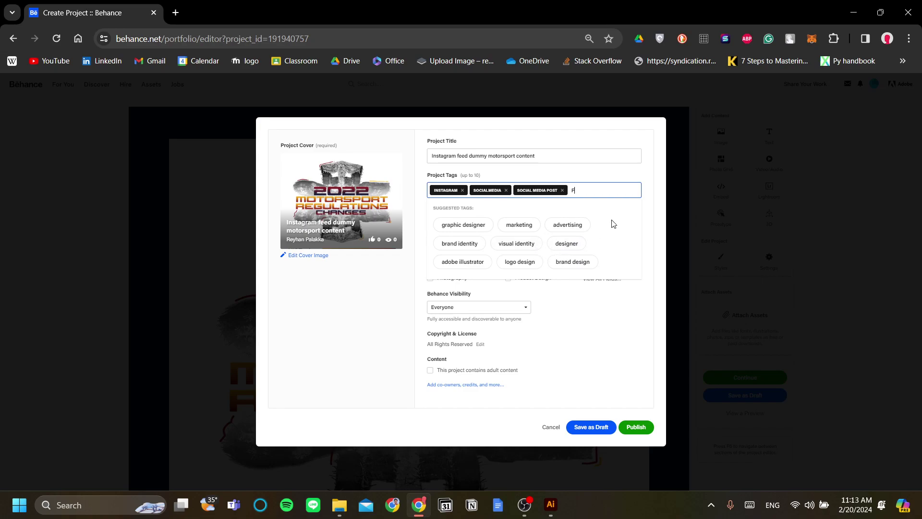
# Step: Add the motorsport, car and racing tags to finish the tag list
pyautogui.write('Motor')
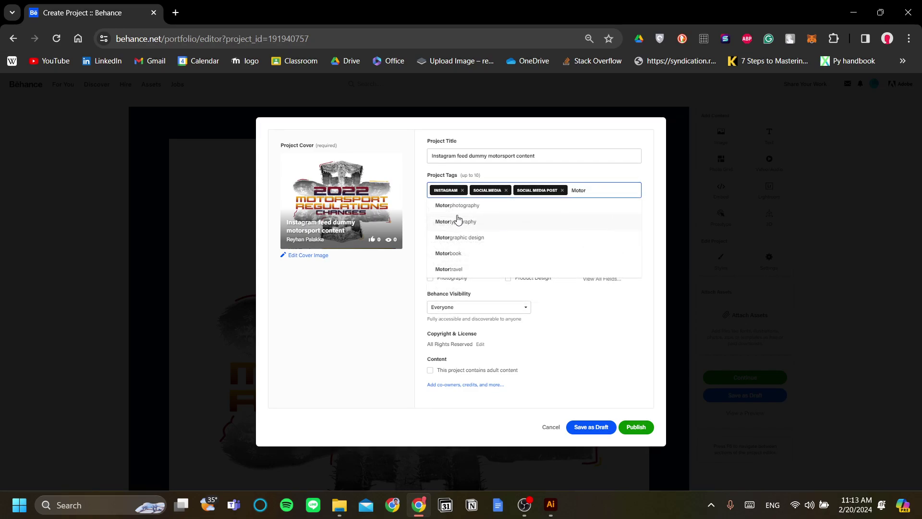
pyautogui.click(475, 231)
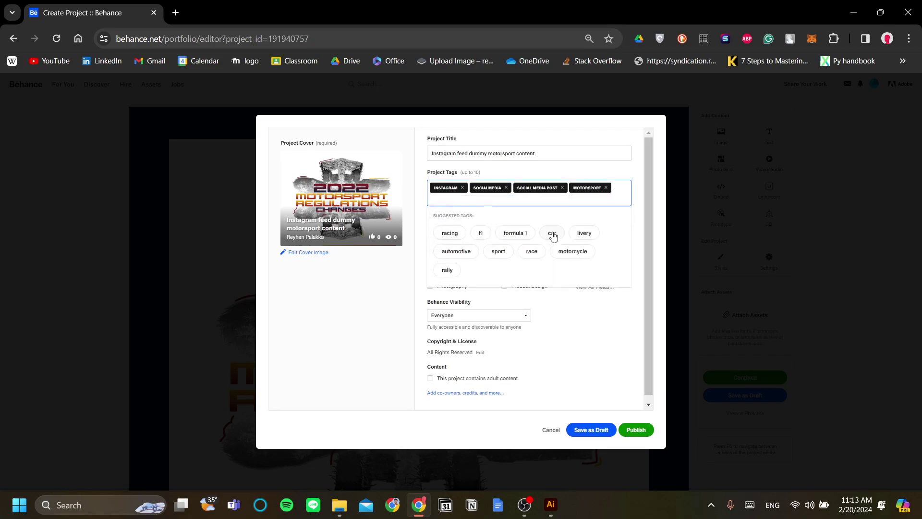
pyautogui.write('car')
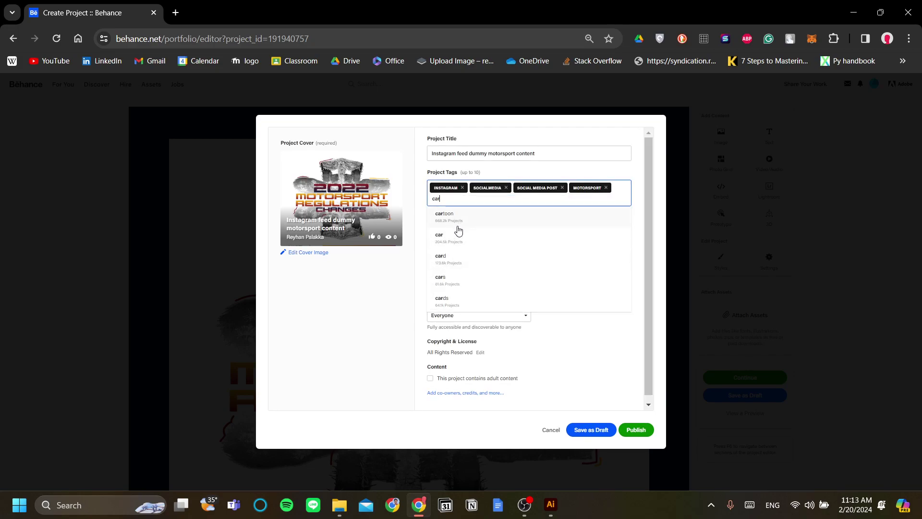
pyautogui.click(457, 241)
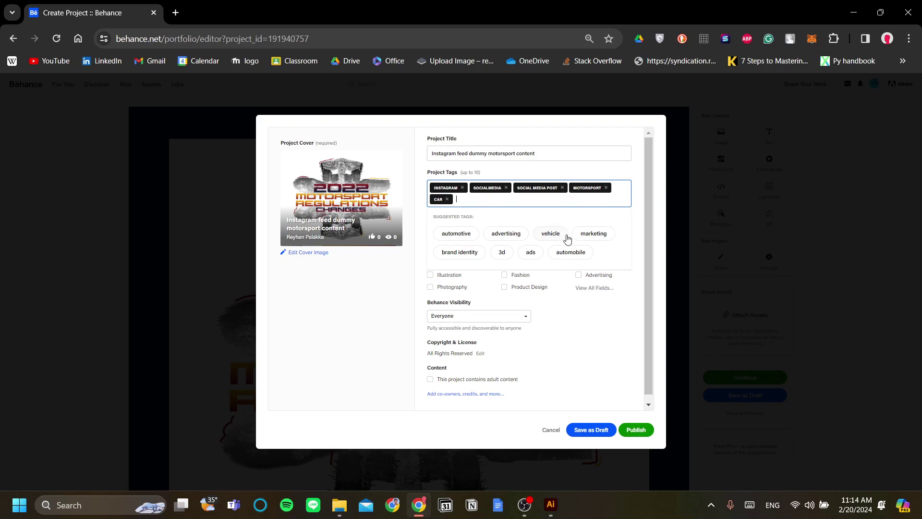
pyautogui.write('rac')
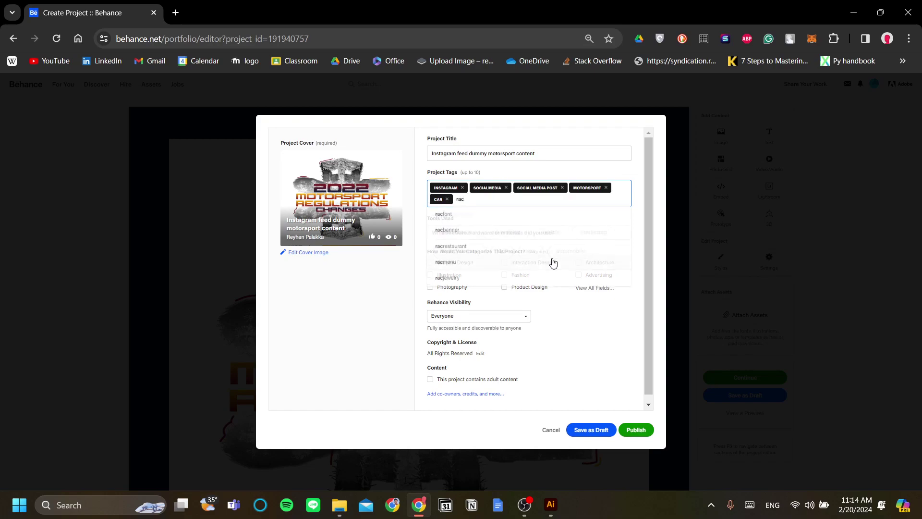
pyautogui.write('i')
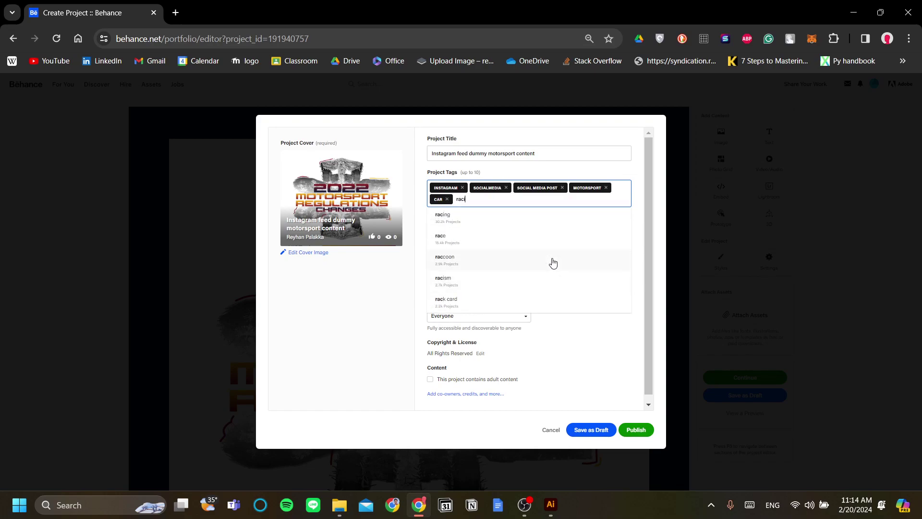
pyautogui.write('ng')
pyautogui.press('Return')
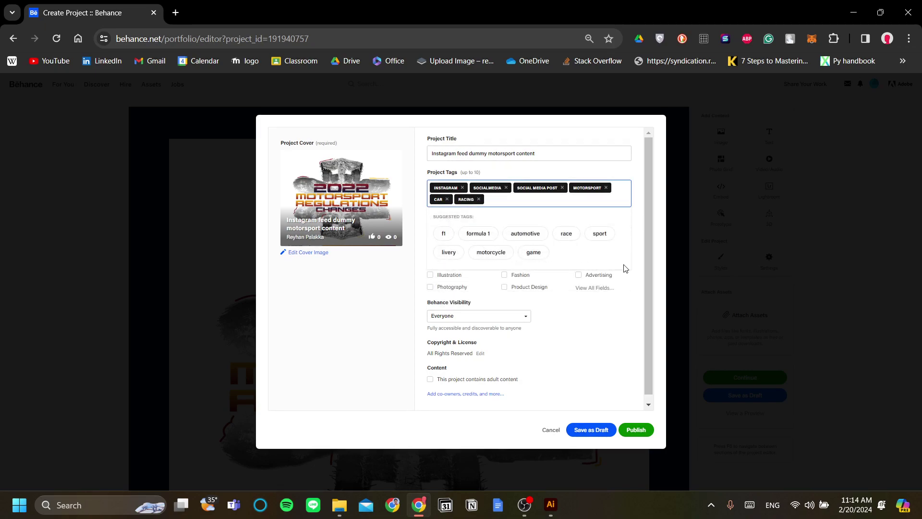
pyautogui.click(606, 314)
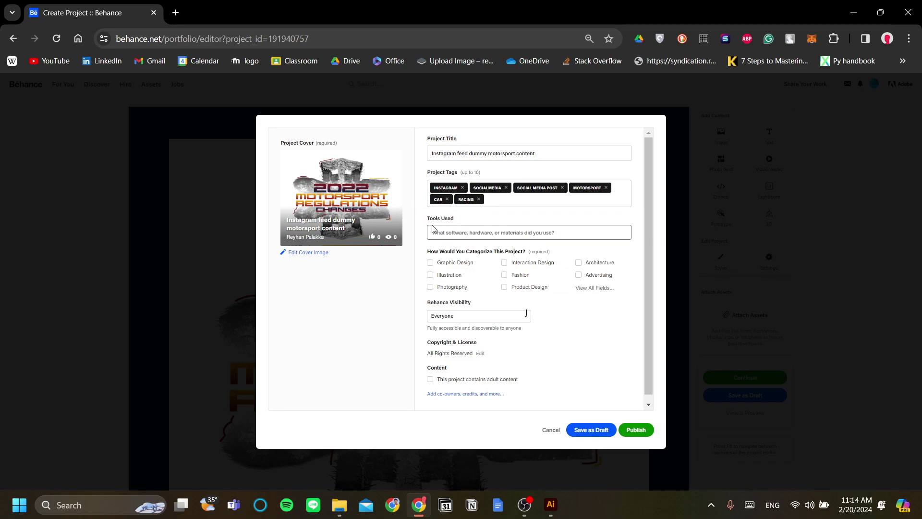
# Step: Add Adobe Illustrator CC and P5JS to the Tools Used field
pyautogui.click(445, 234)
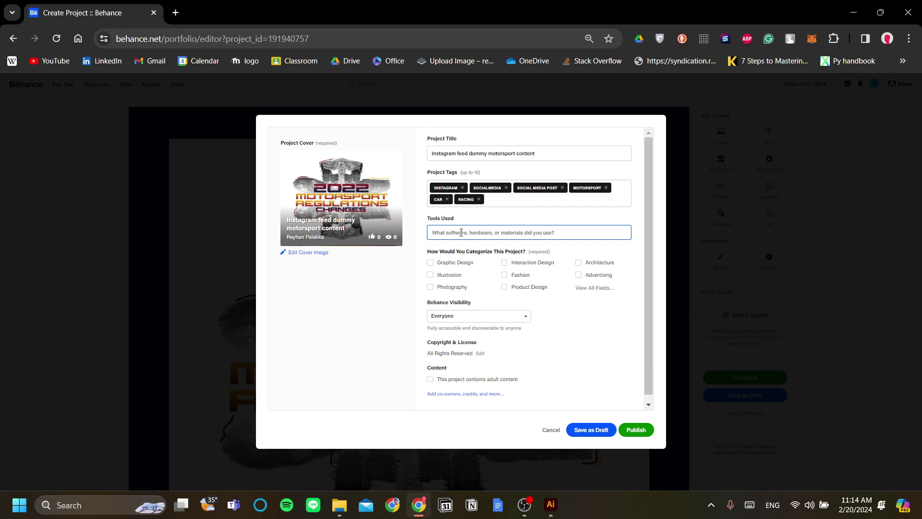
pyautogui.write('illustra')
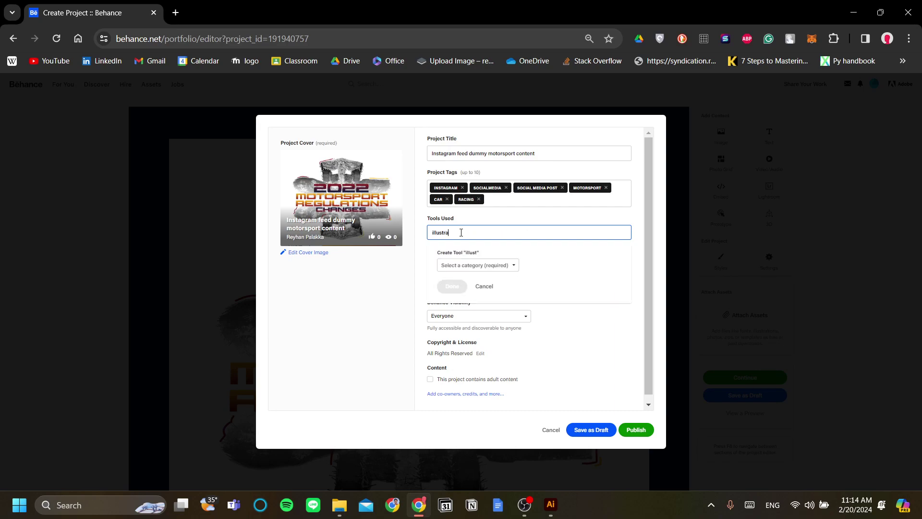
pyautogui.write('tor')
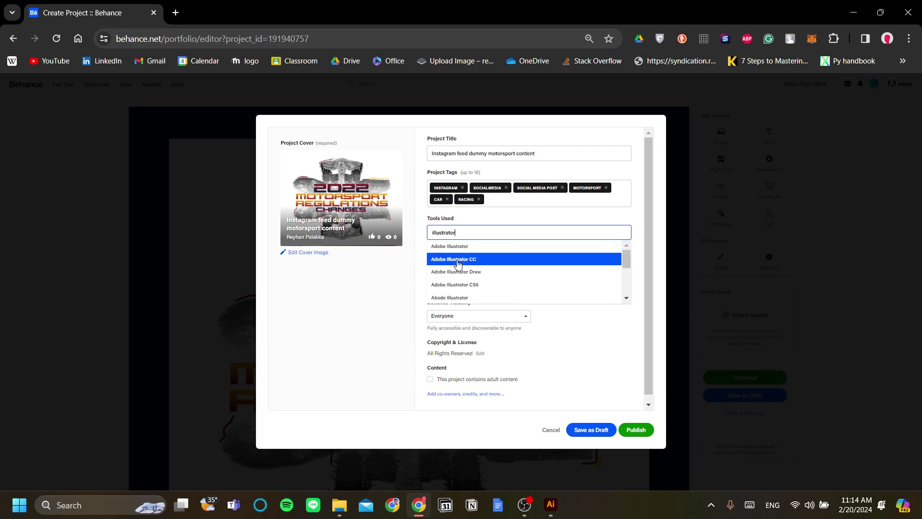
pyautogui.click(456, 260)
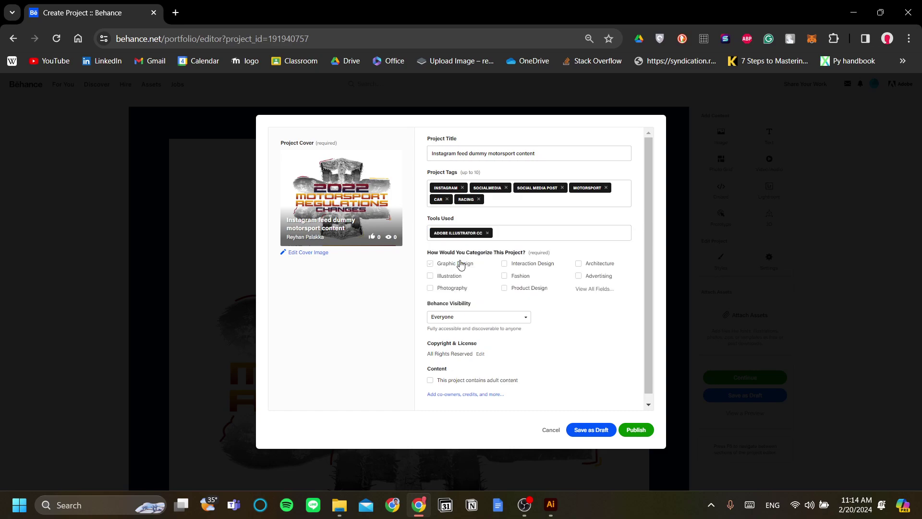
pyautogui.click(513, 232)
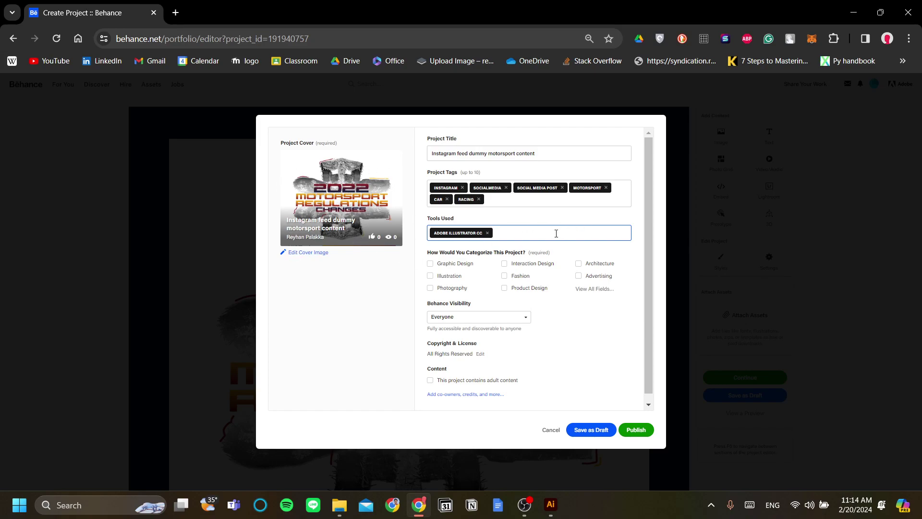
pyautogui.write('js')
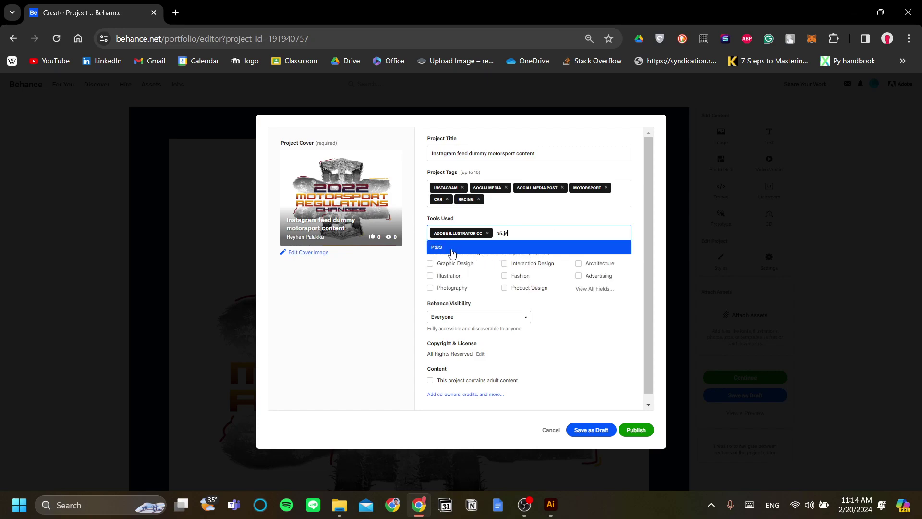
pyautogui.click(446, 247)
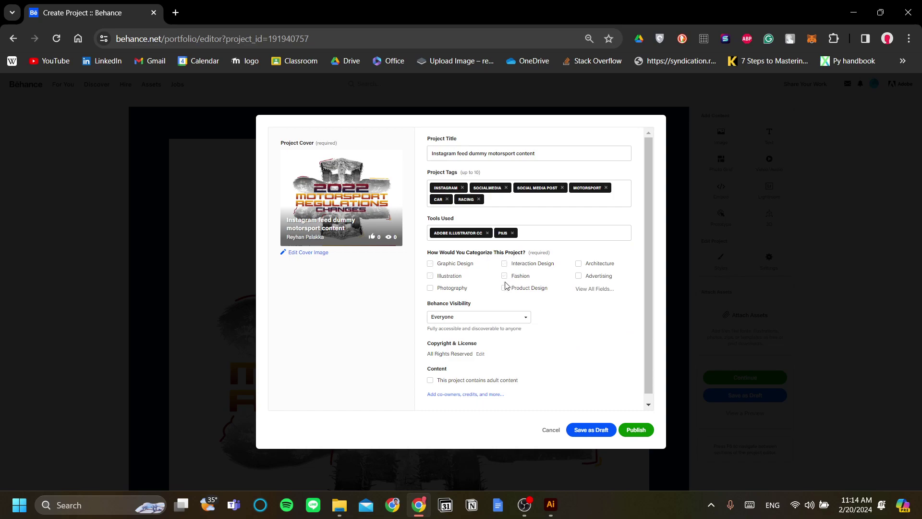
# Step: Tick the Illustration and Graphic Design categories and keep Behance visibility set to Everyone
pyautogui.click(430, 277)
pyautogui.click(449, 265)
pyautogui.scroll(-1, 565, 309)
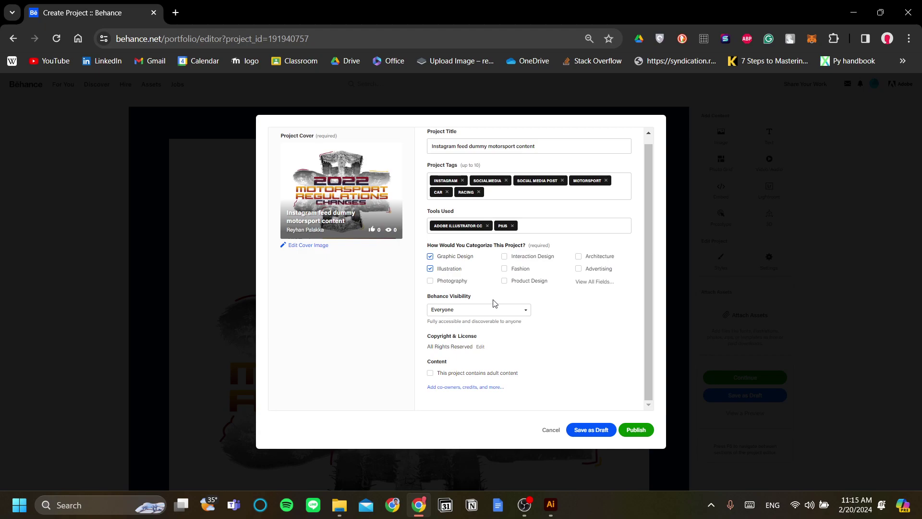
pyautogui.click(511, 315)
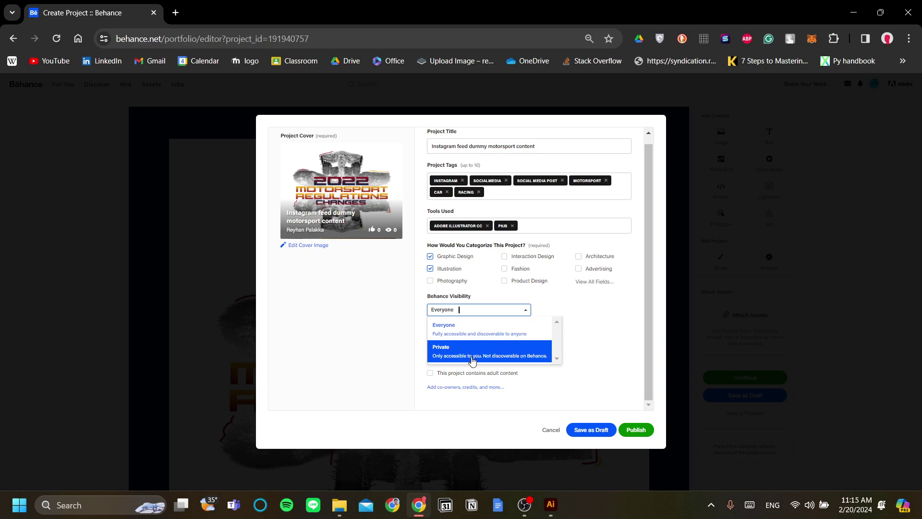
pyautogui.click(482, 330)
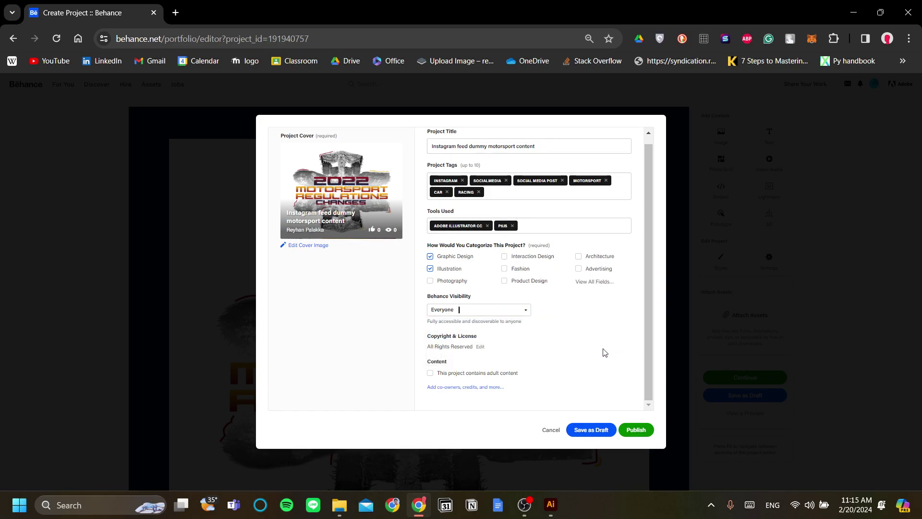
pyautogui.scroll(1, 575, 356)
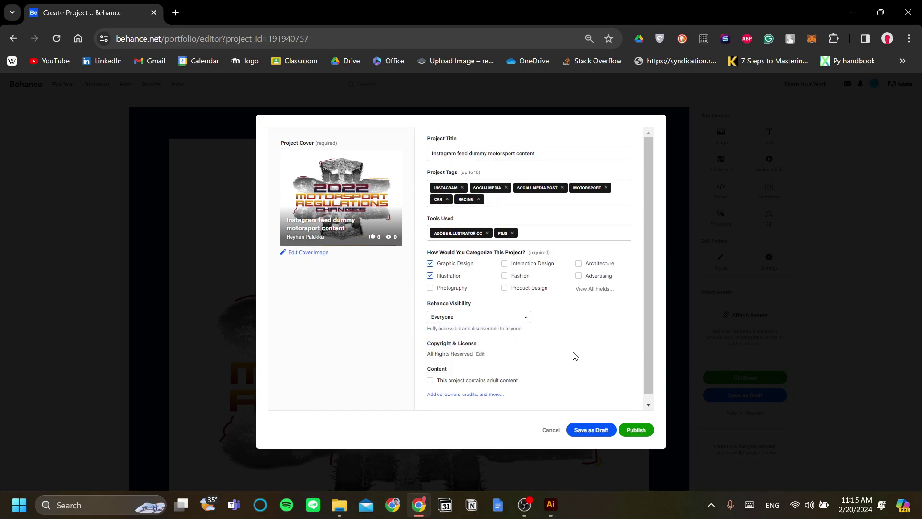
pyautogui.scroll(-1, 575, 356)
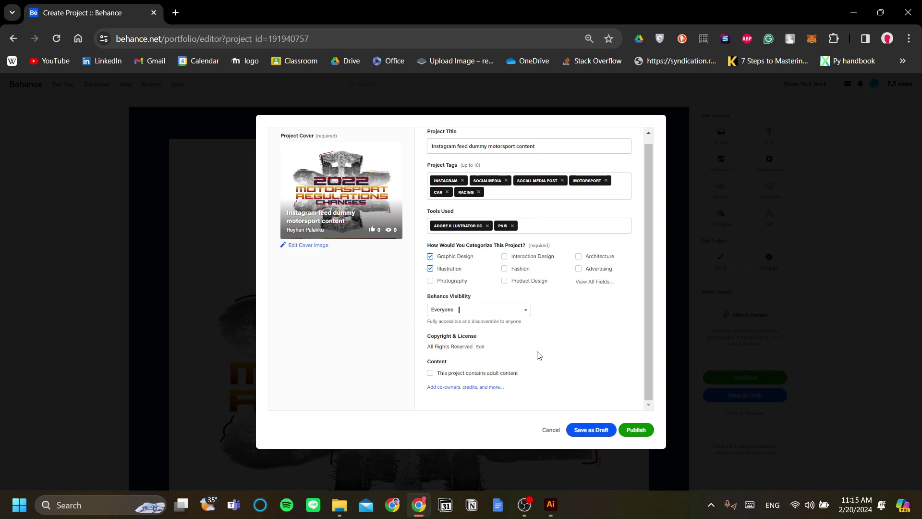
# Step: Review the project settings and save the motorsport project with Save as Draft
pyautogui.scroll(1, 526, 356)
pyautogui.scroll(-1, 526, 356)
pyautogui.scroll(1, 560, 340)
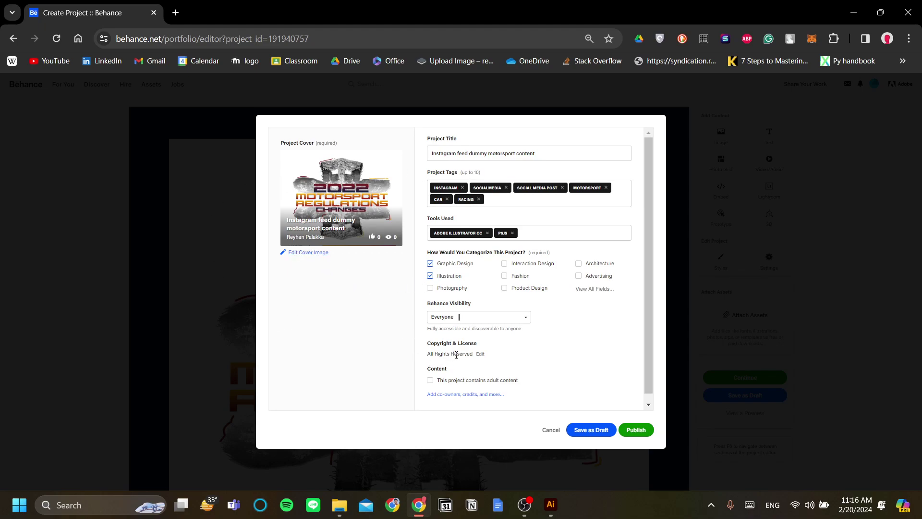
pyautogui.scroll(-1, 562, 353)
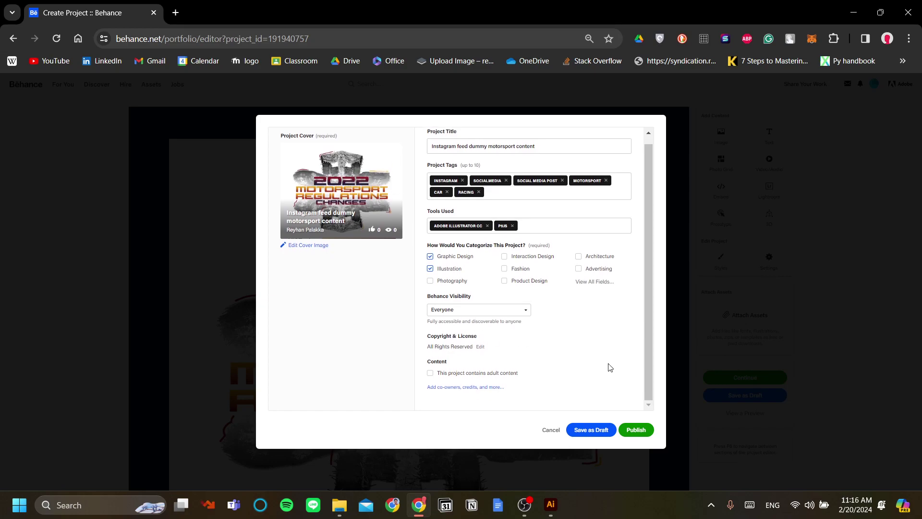
pyautogui.scroll(1, 609, 367)
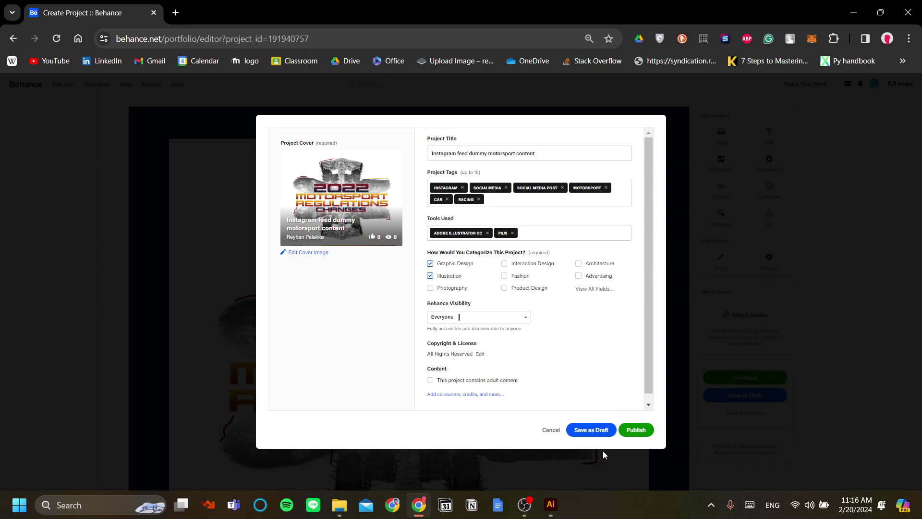
pyautogui.click(605, 436)
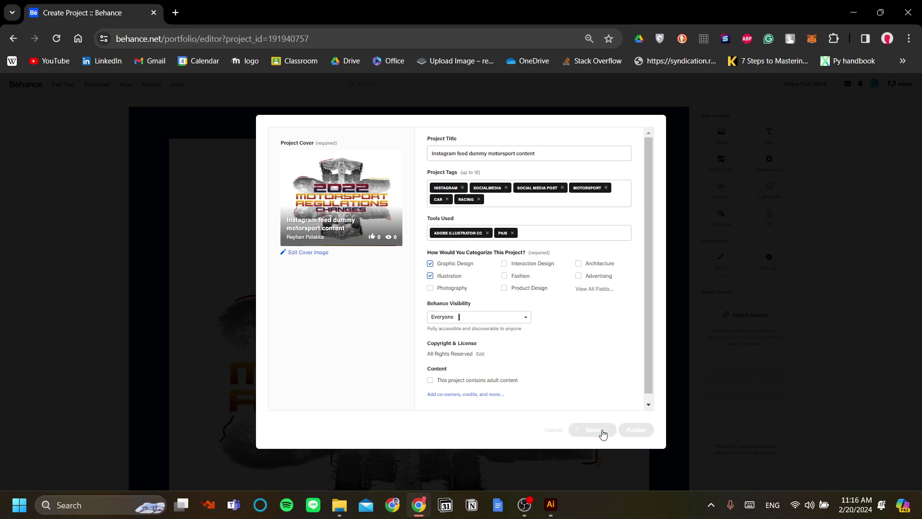